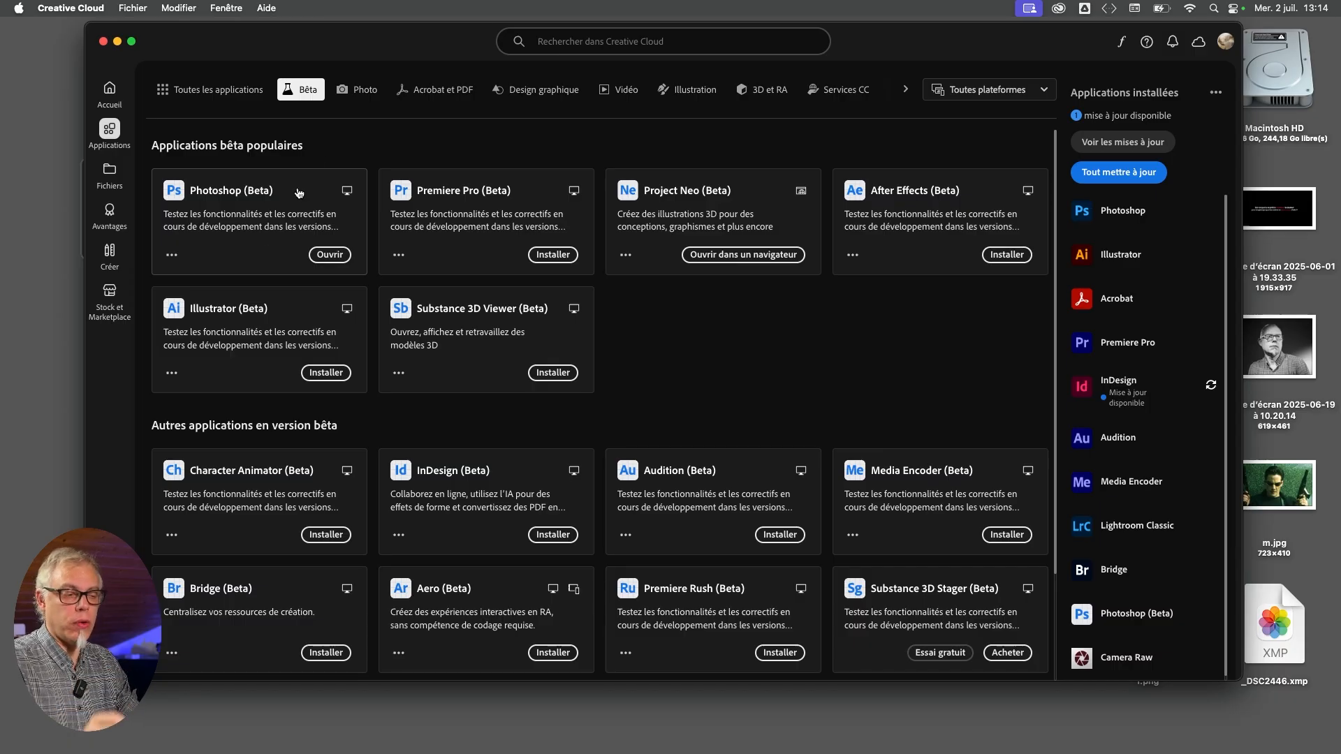
Close the Creative Cloud window and switch to Photoshop (Beta).
left_click_drag(287, 51, 281, 51)
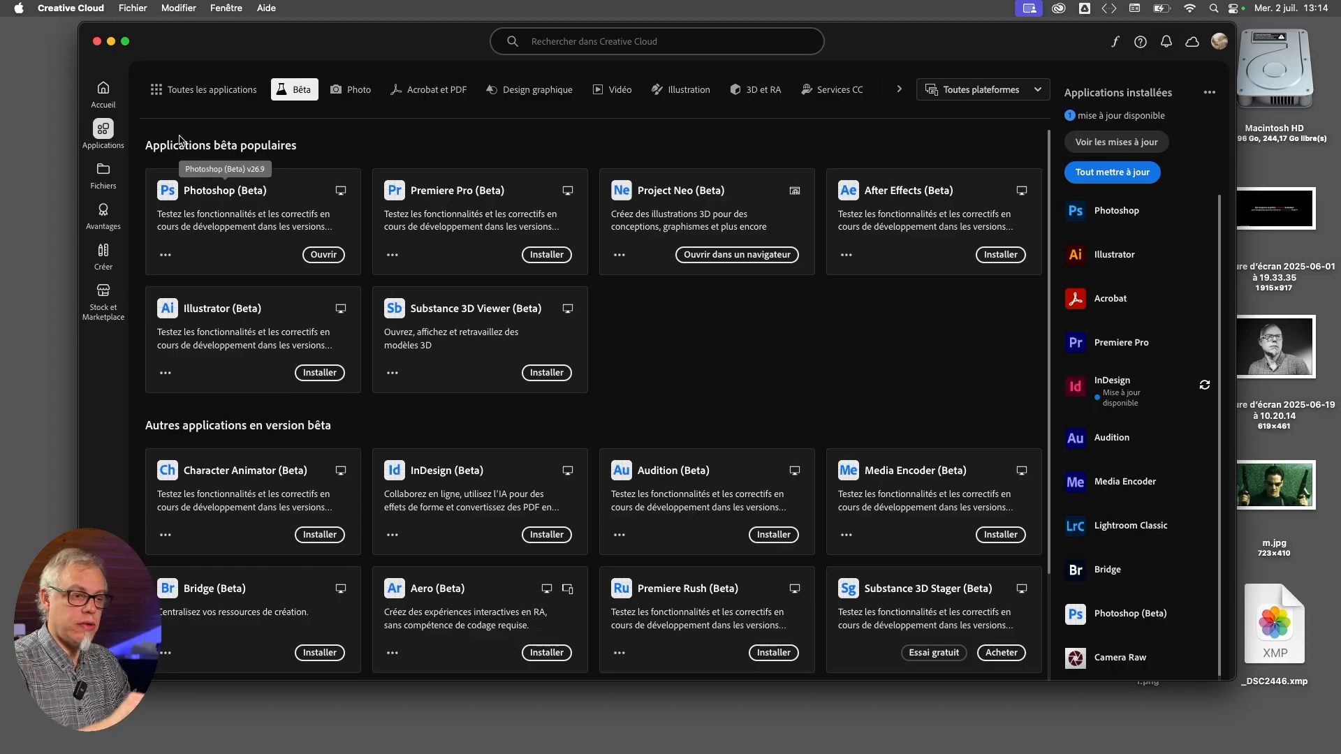
left_click_drag(237, 42, 232, 43)
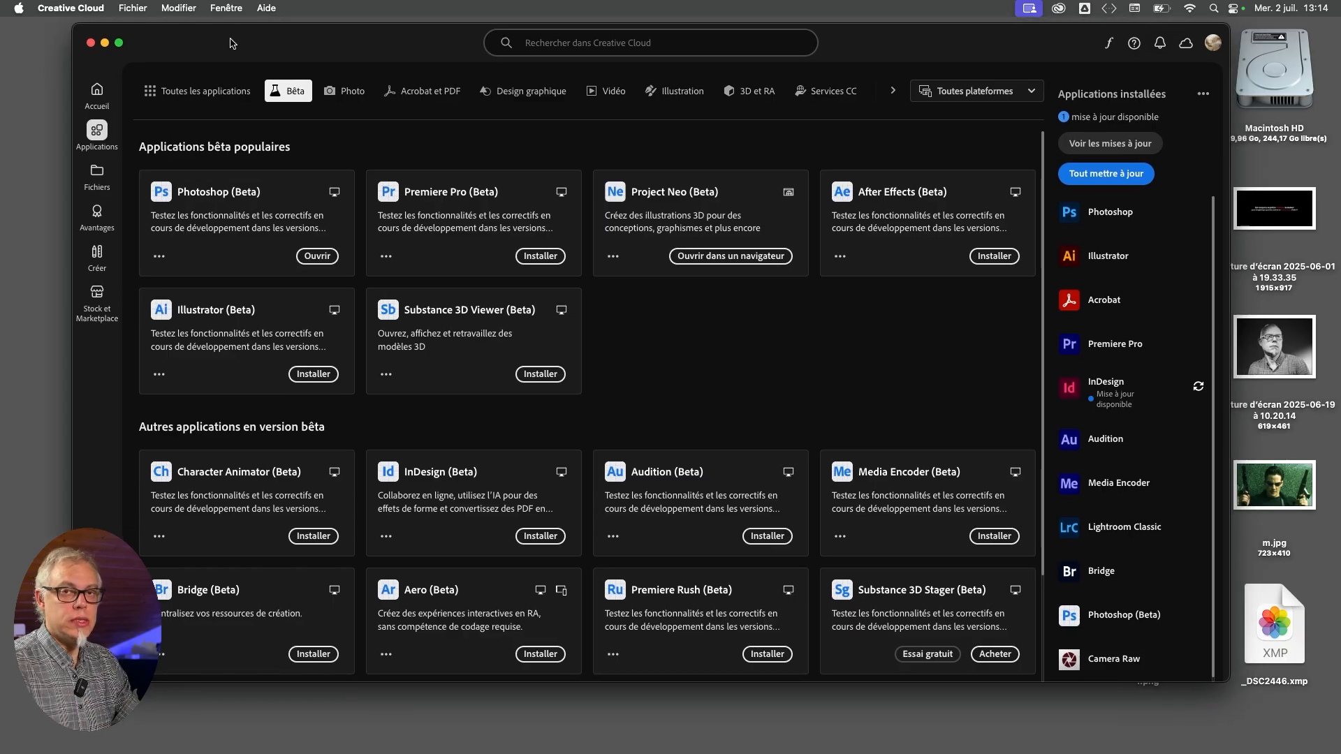
left_click(91, 44)
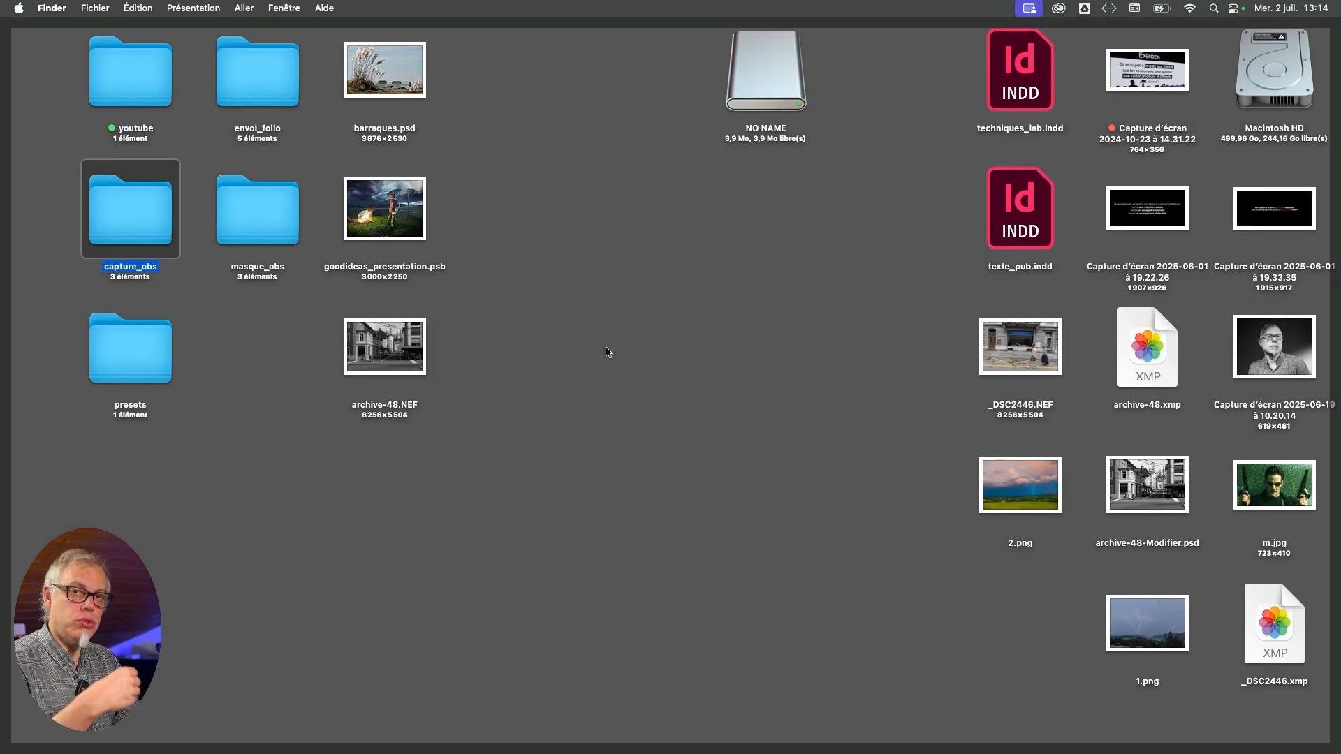
left_click(670, 345)
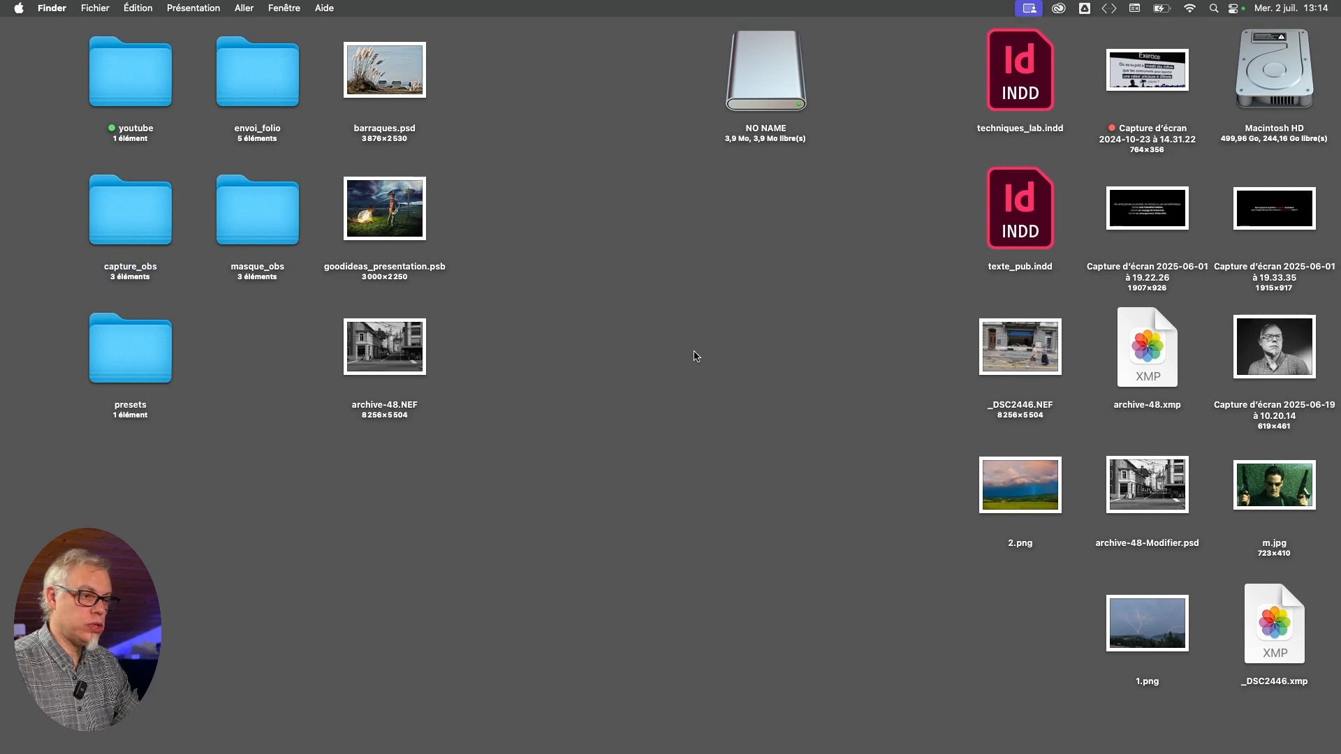
mouse_move(918, 749)
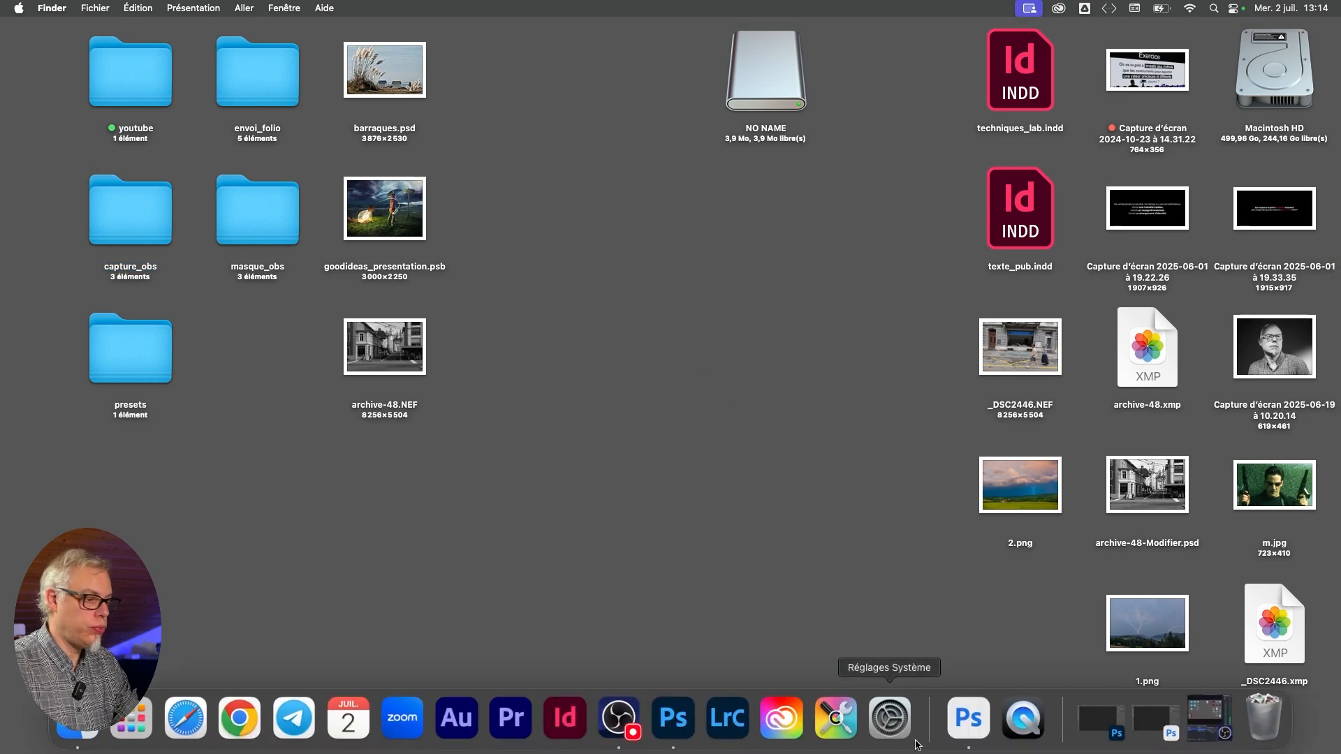
left_click(966, 723)
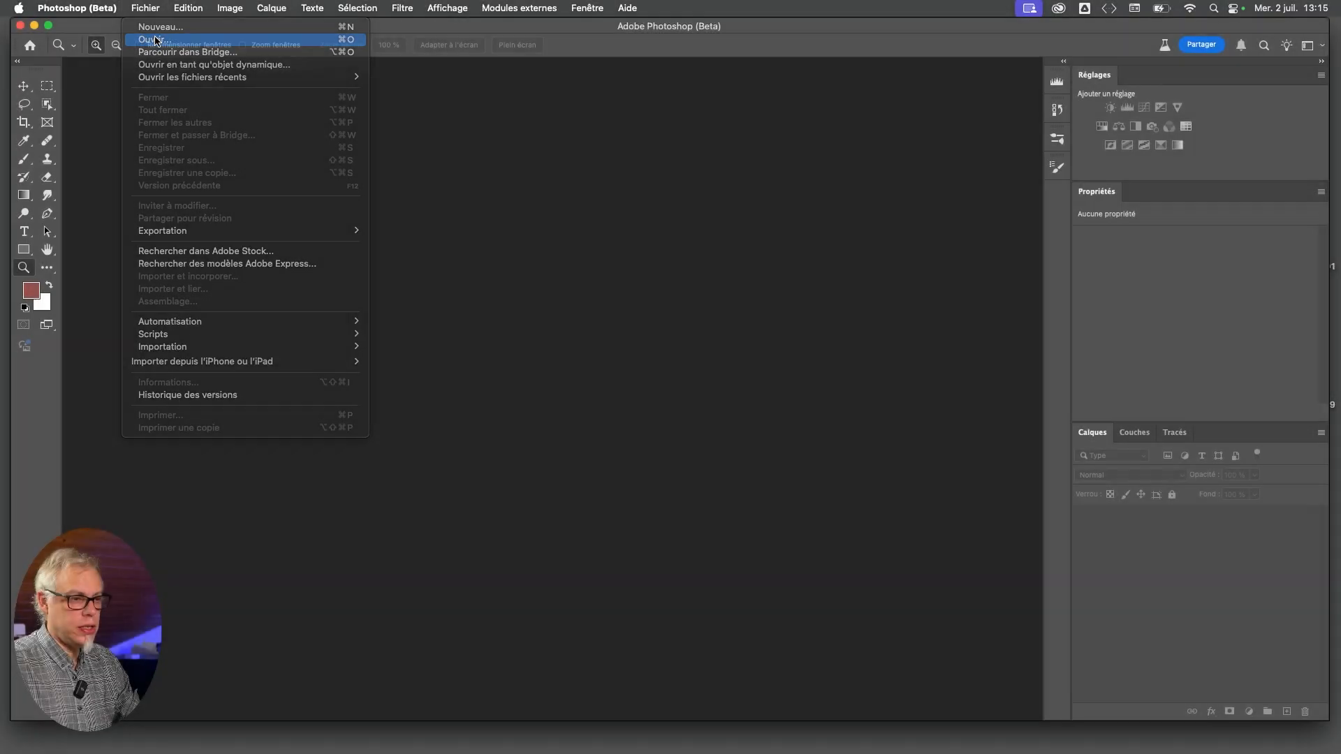
Open the lightning photo 1.png from the desktop folder (Bureau).
left_click(306, 470)
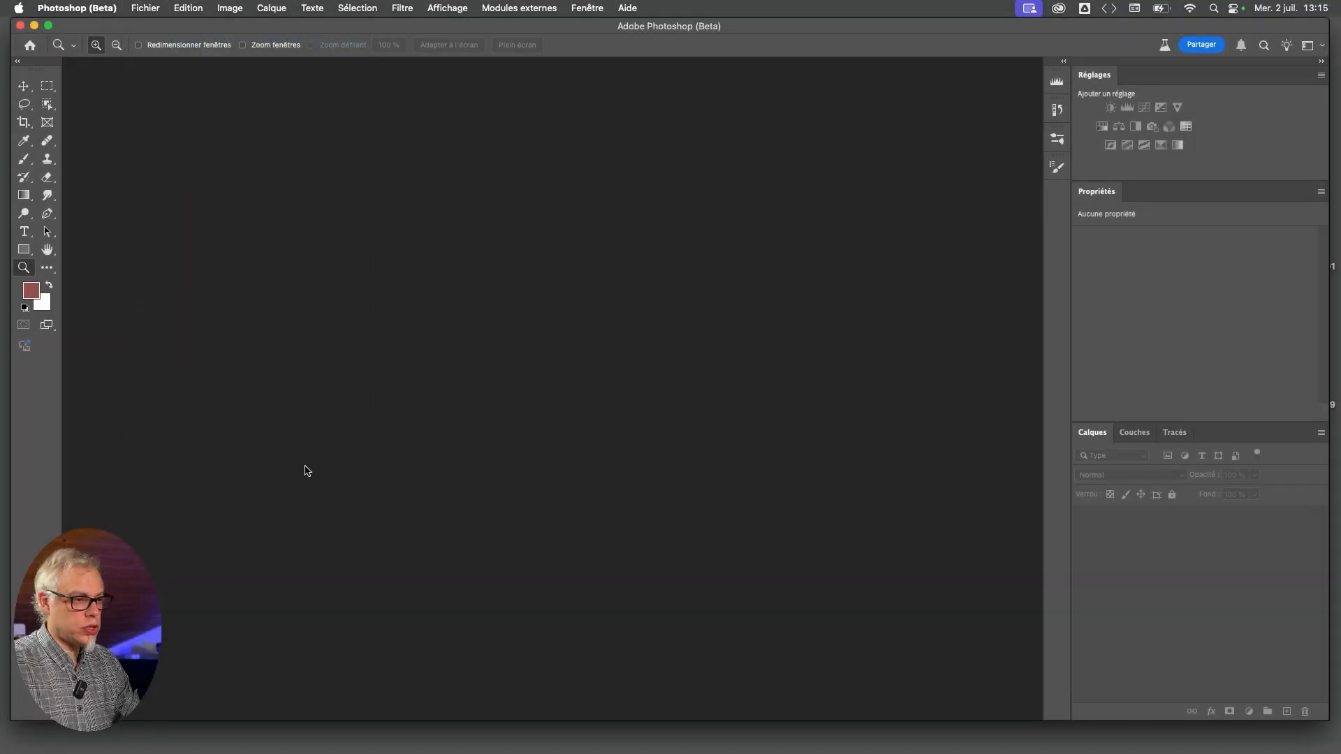
double_click(305, 470)
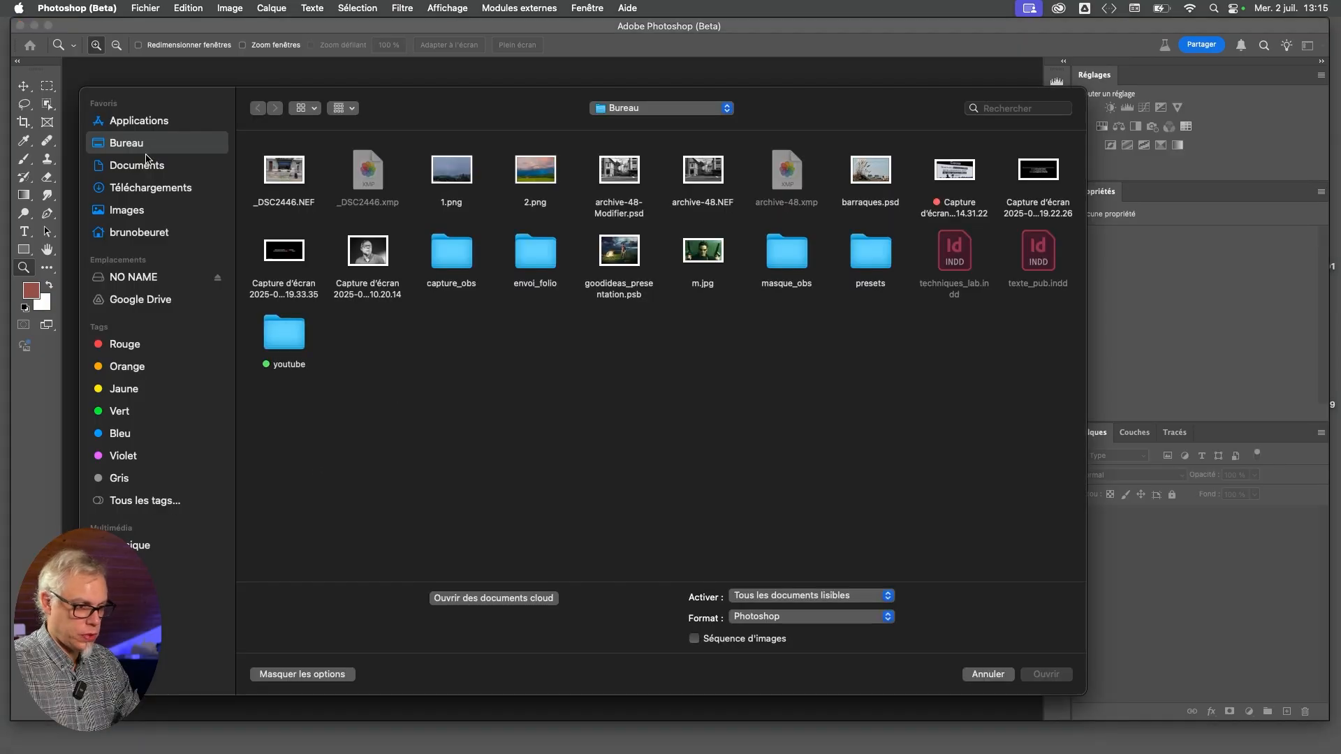
double_click(464, 174)
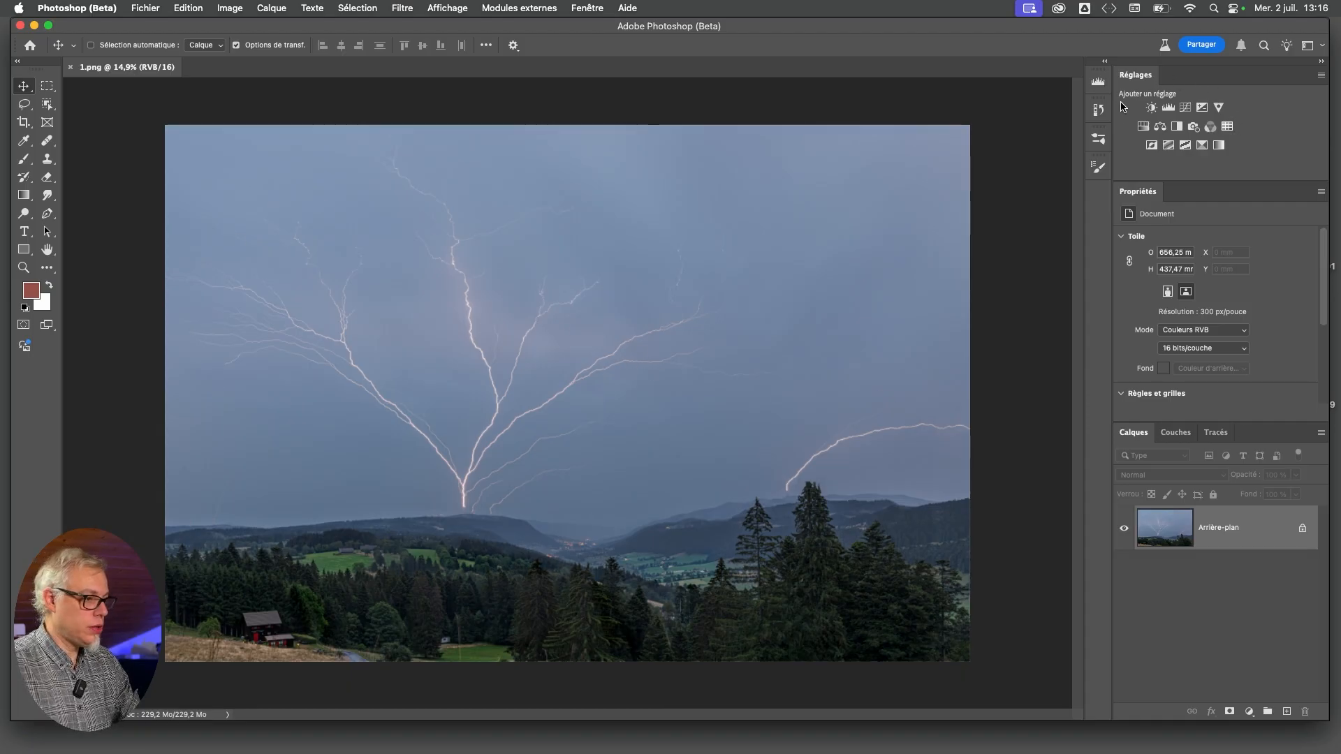
Add a Selective Color (Correction sélective) adjustment layer above the background and enlarge the space for its properties.
left_click(1202, 145)
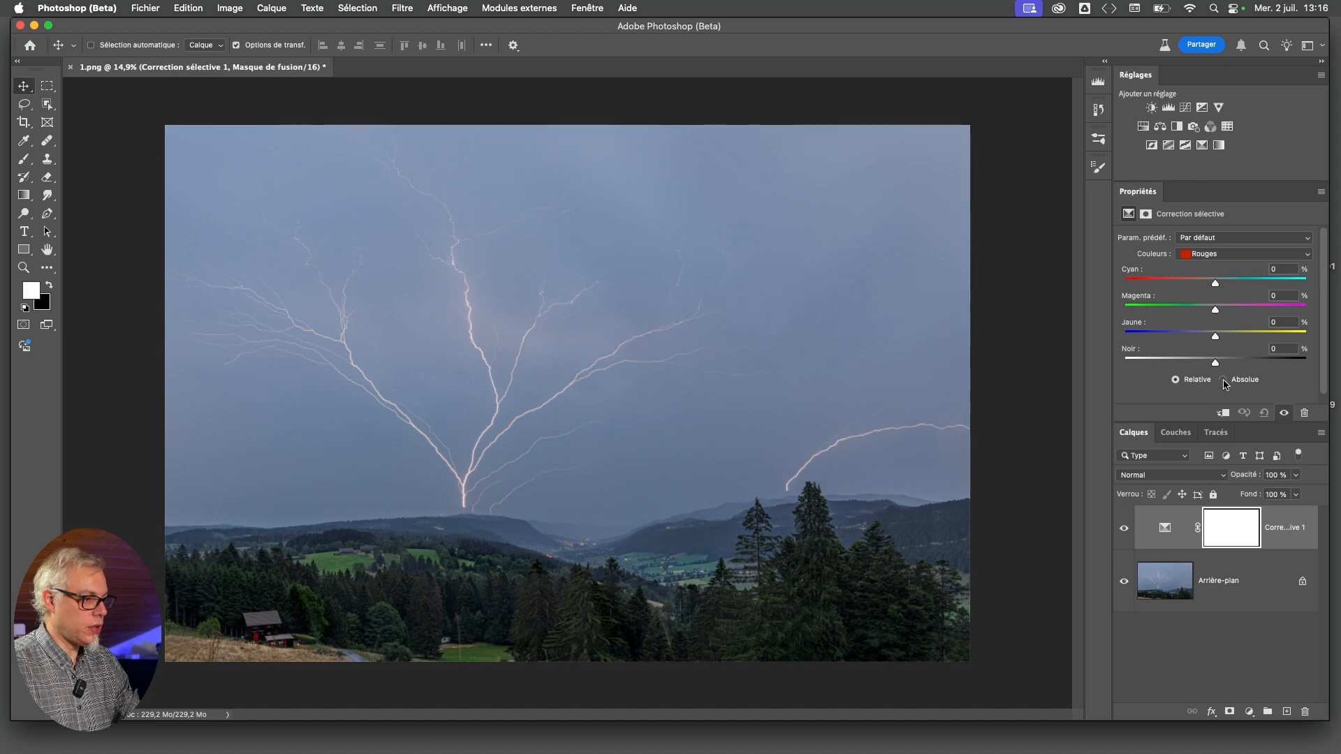
left_click_drag(1196, 419, 1192, 429)
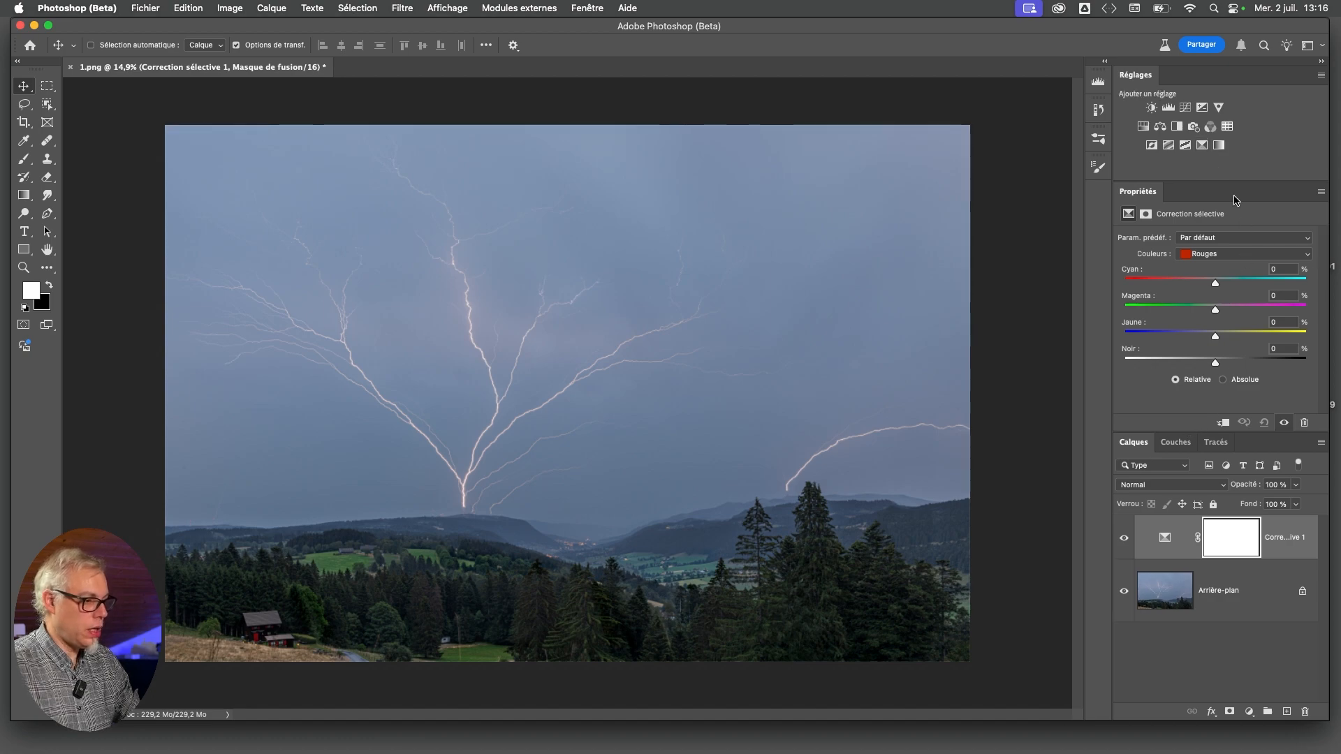
Compare a temporary Color Balance (Balance des couleurs) adjustment layer with the Selective Color layer and delete the Color Balance layer.
left_click(1160, 128)
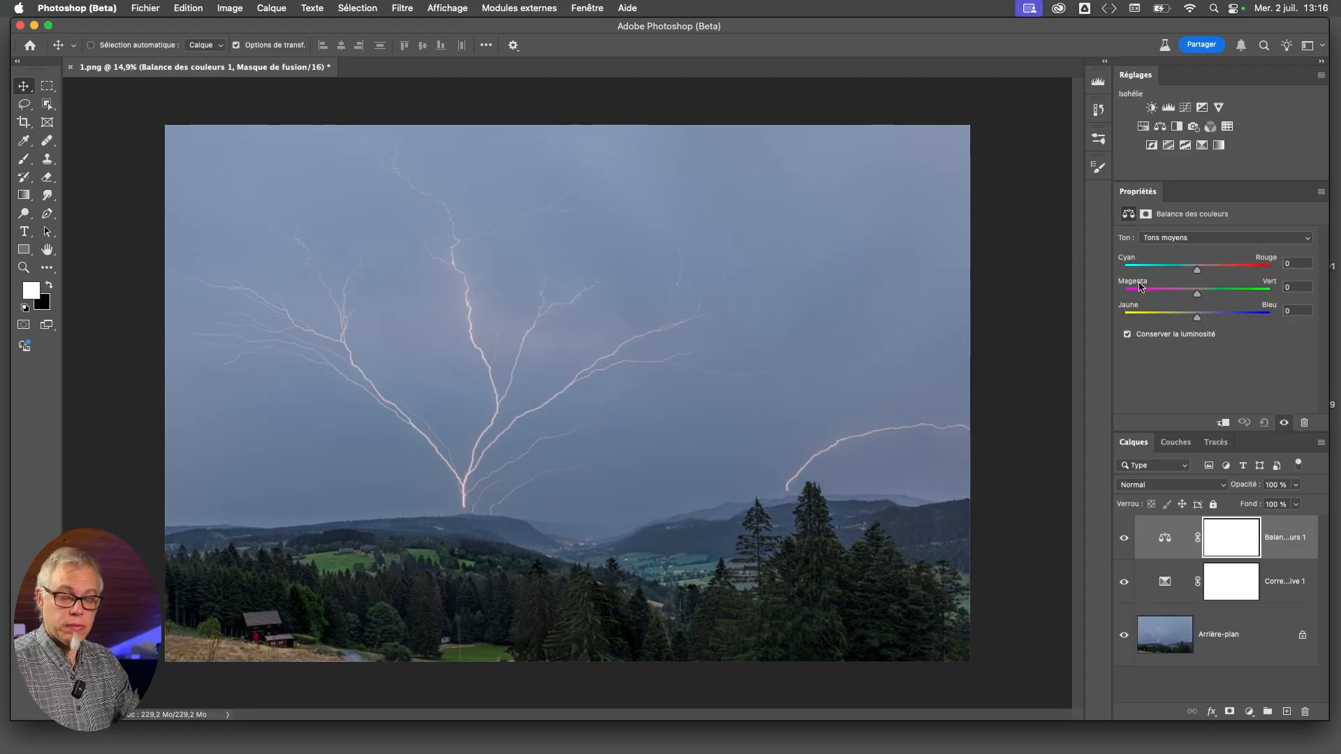
left_click(1166, 581)
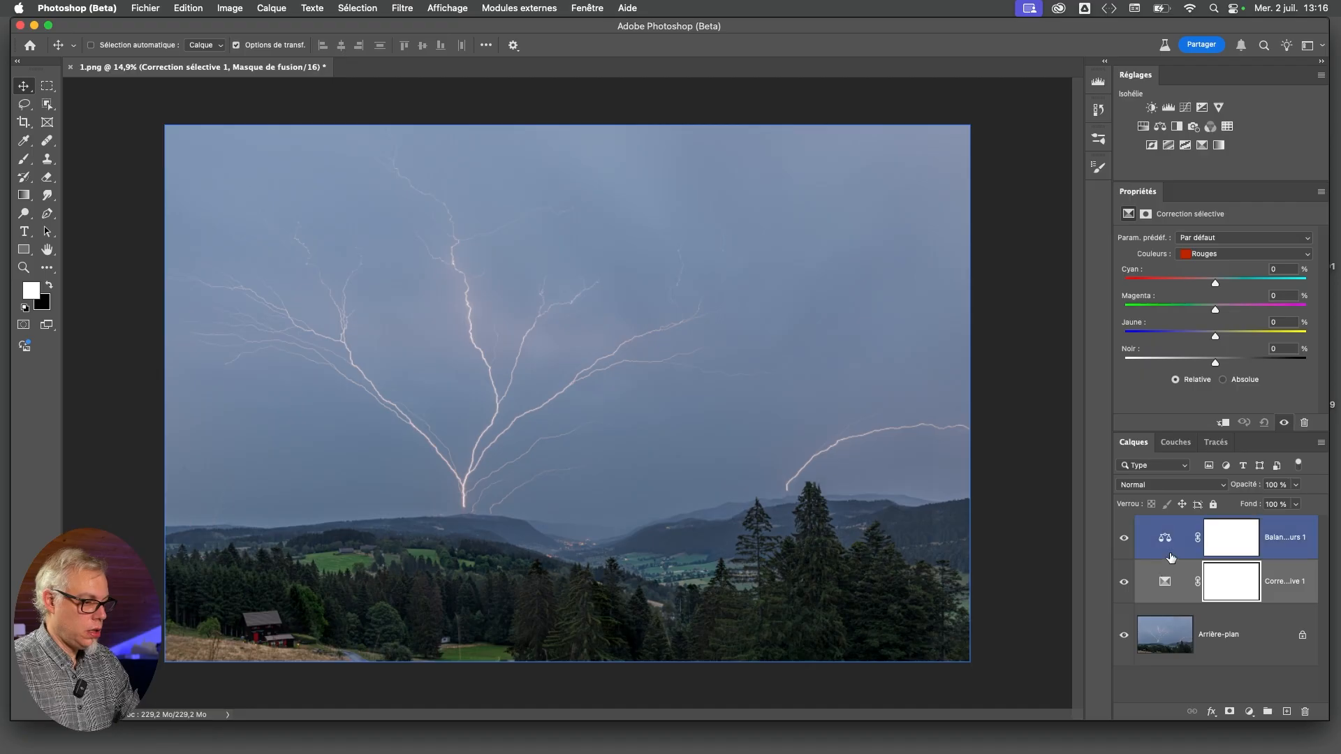
left_click(1168, 545)
left_click(1174, 586)
left_click_drag(1291, 543, 1304, 711)
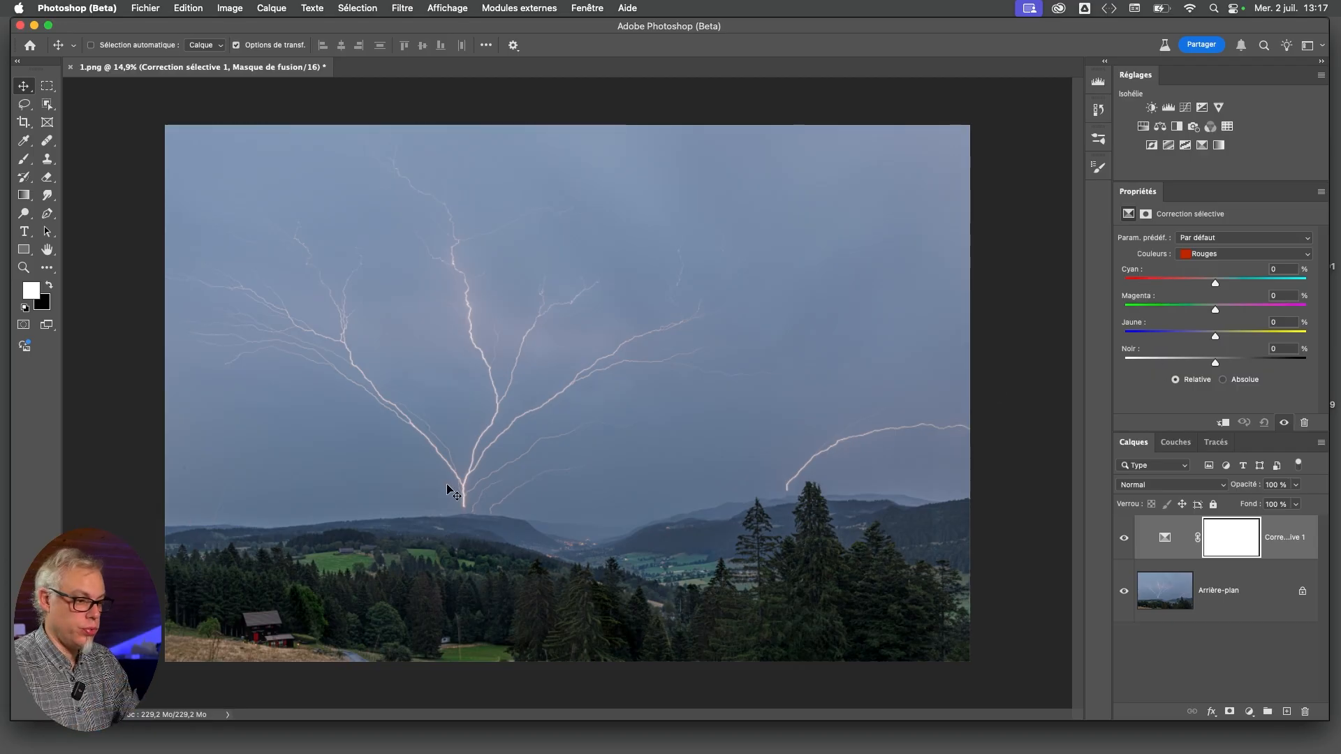
In the Selective Color layer, target the greens (Verts) and set their yellow (Jaune) to +78 %.
key("z")
left_click(334, 590)
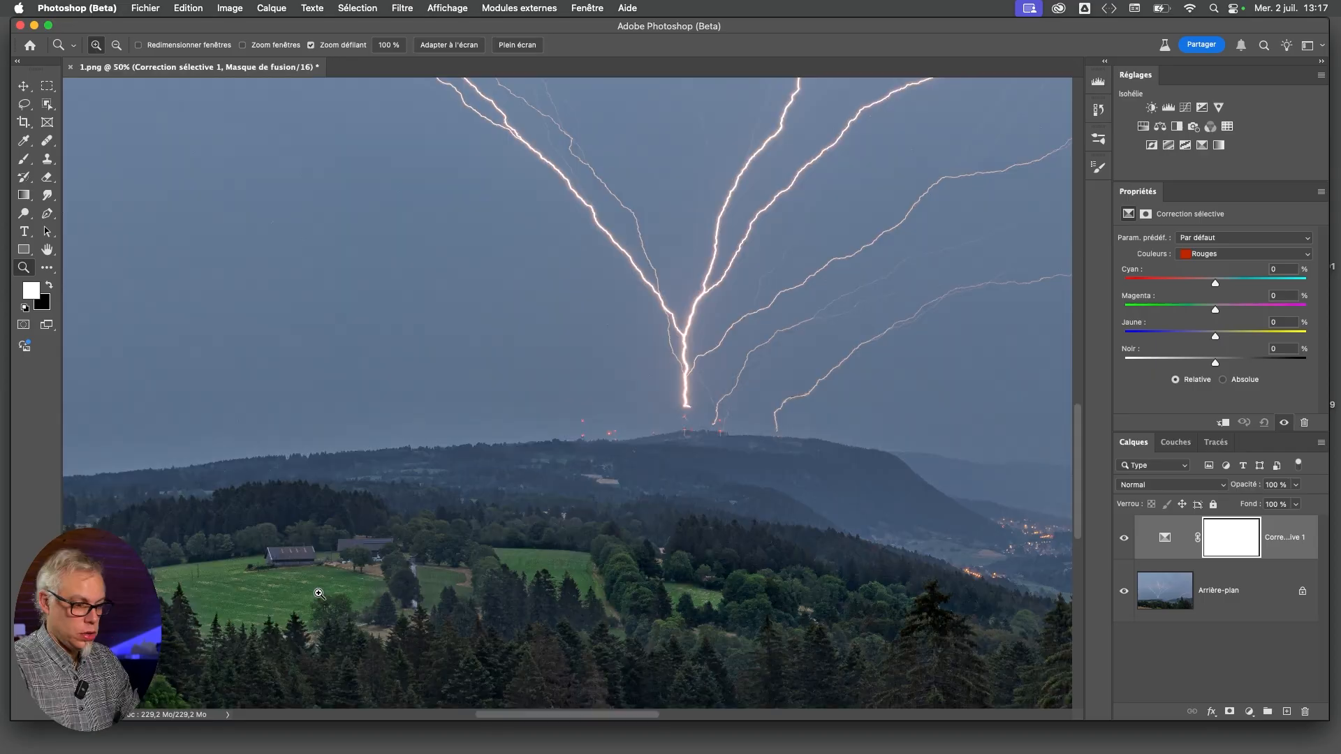
left_click(314, 597)
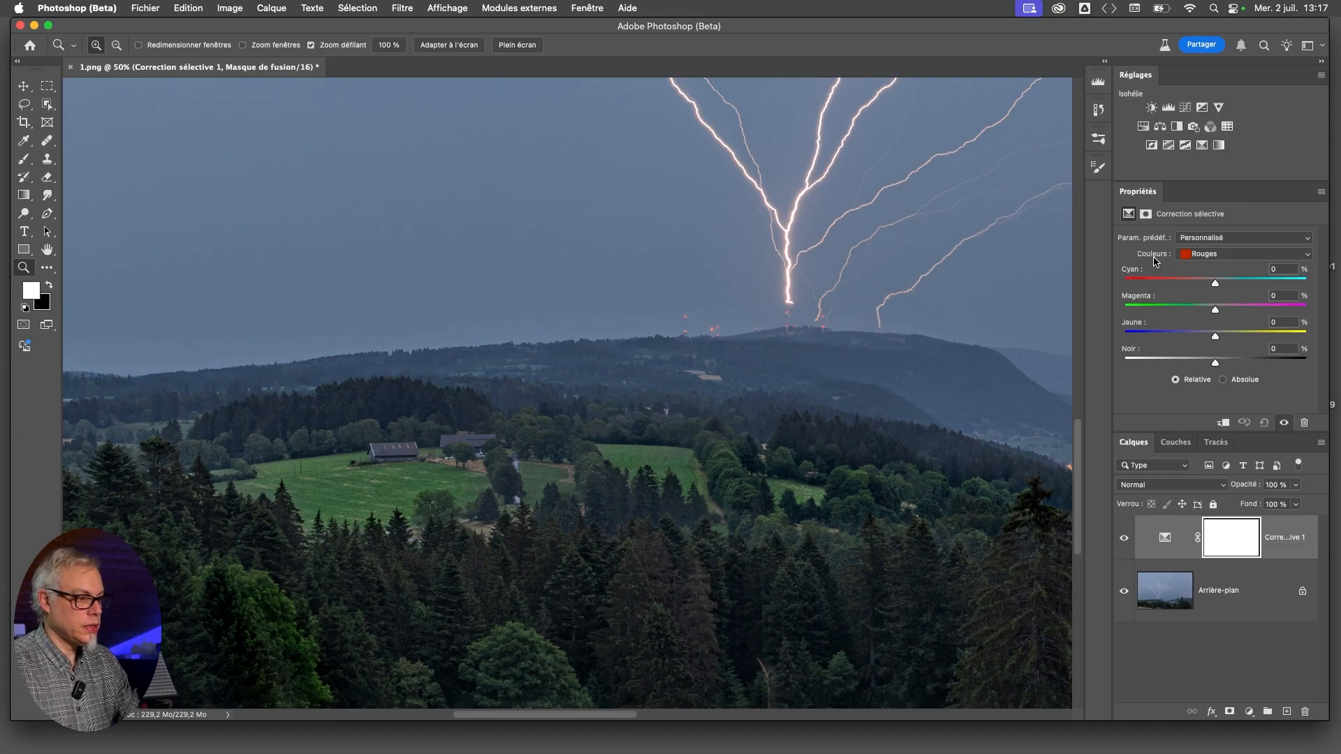
left_click(1199, 255)
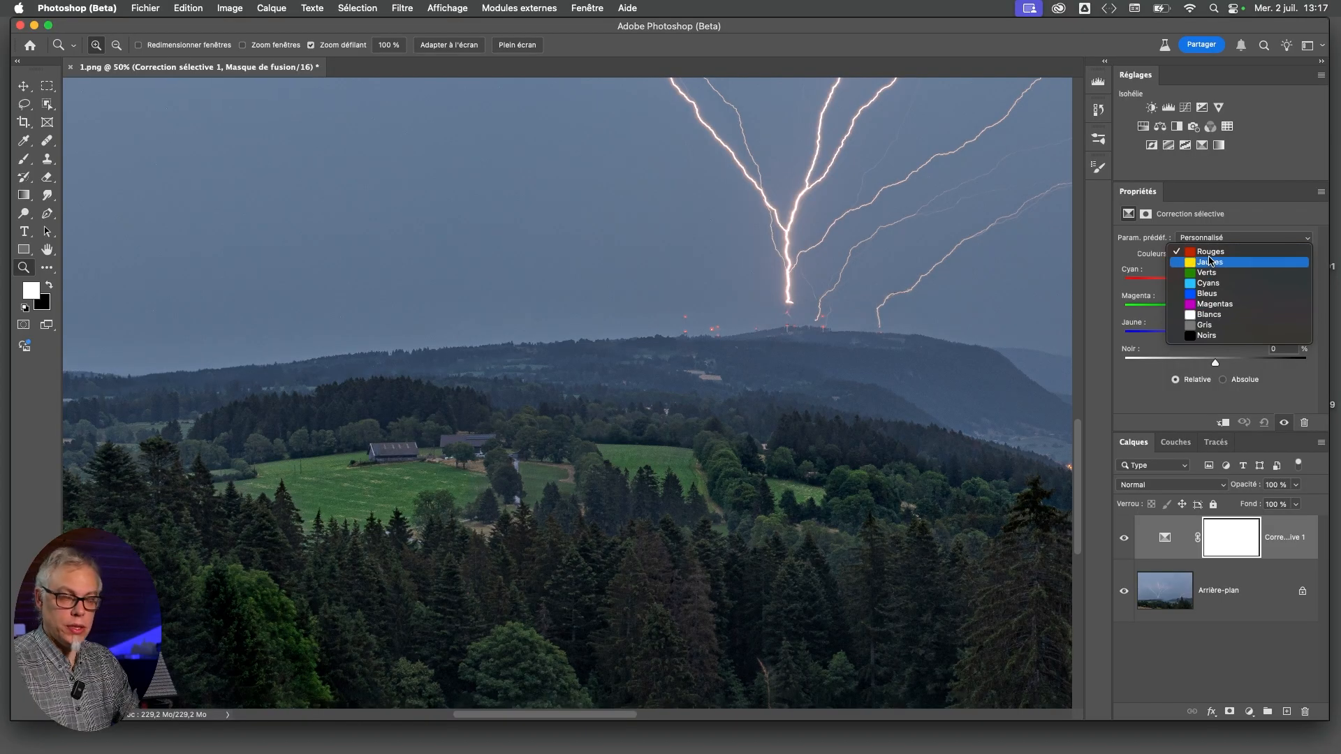
left_click(1208, 273)
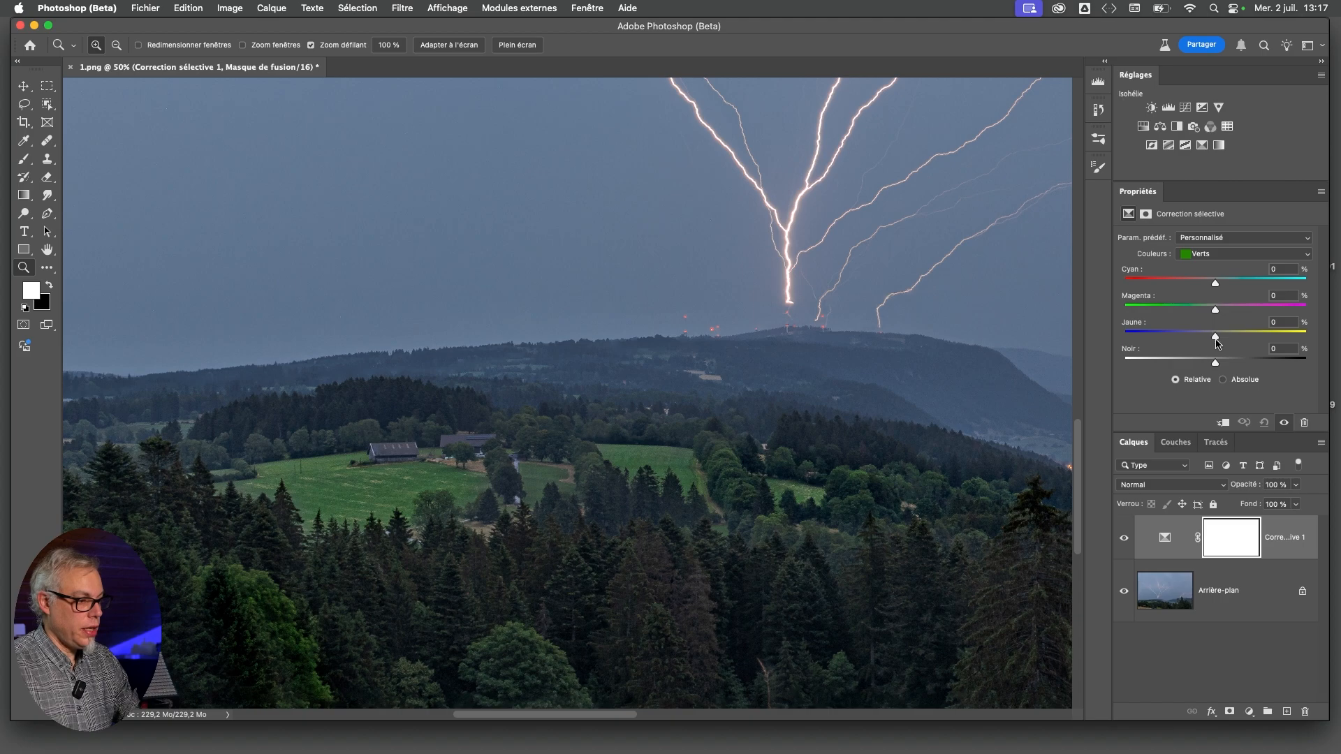
left_click_drag(1216, 338, 1288, 338)
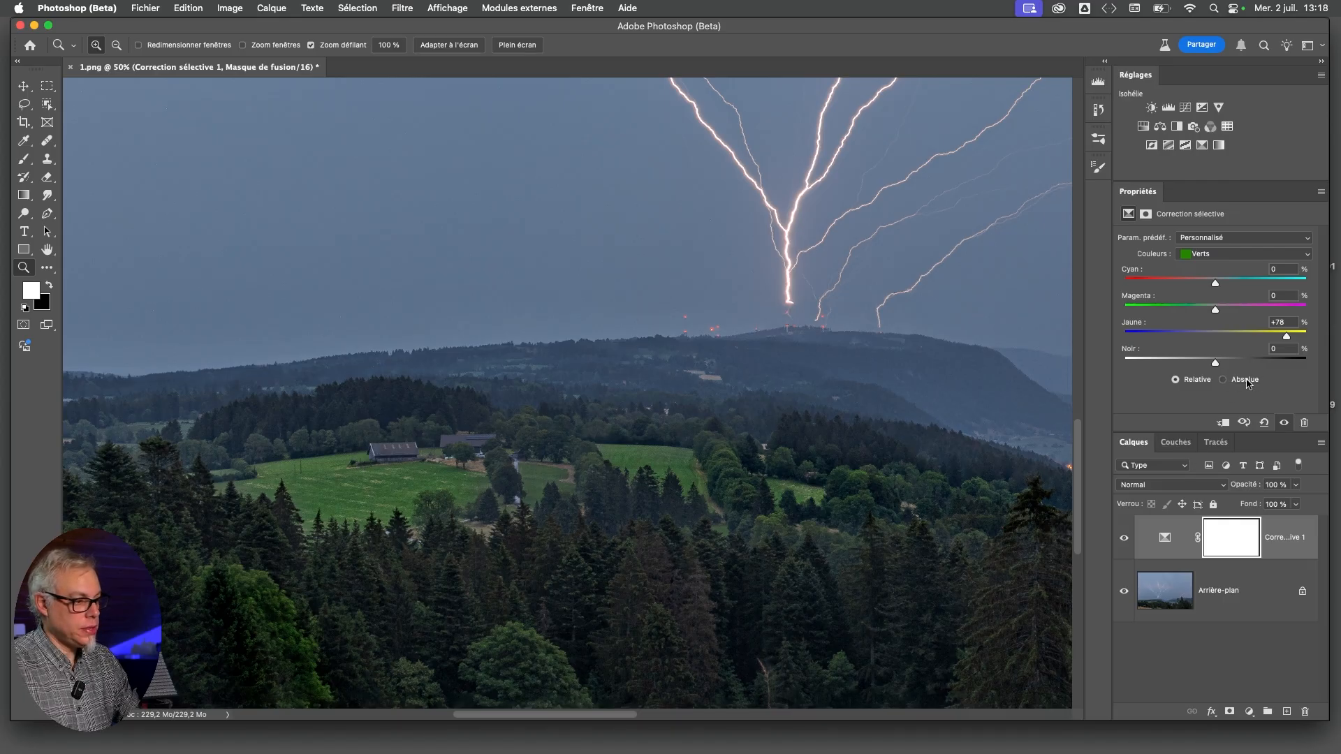
Change the Selective Color method to Absolute (Absolue), set the greens' yellow to -77 % and inspect the meadow.
left_click(1222, 380)
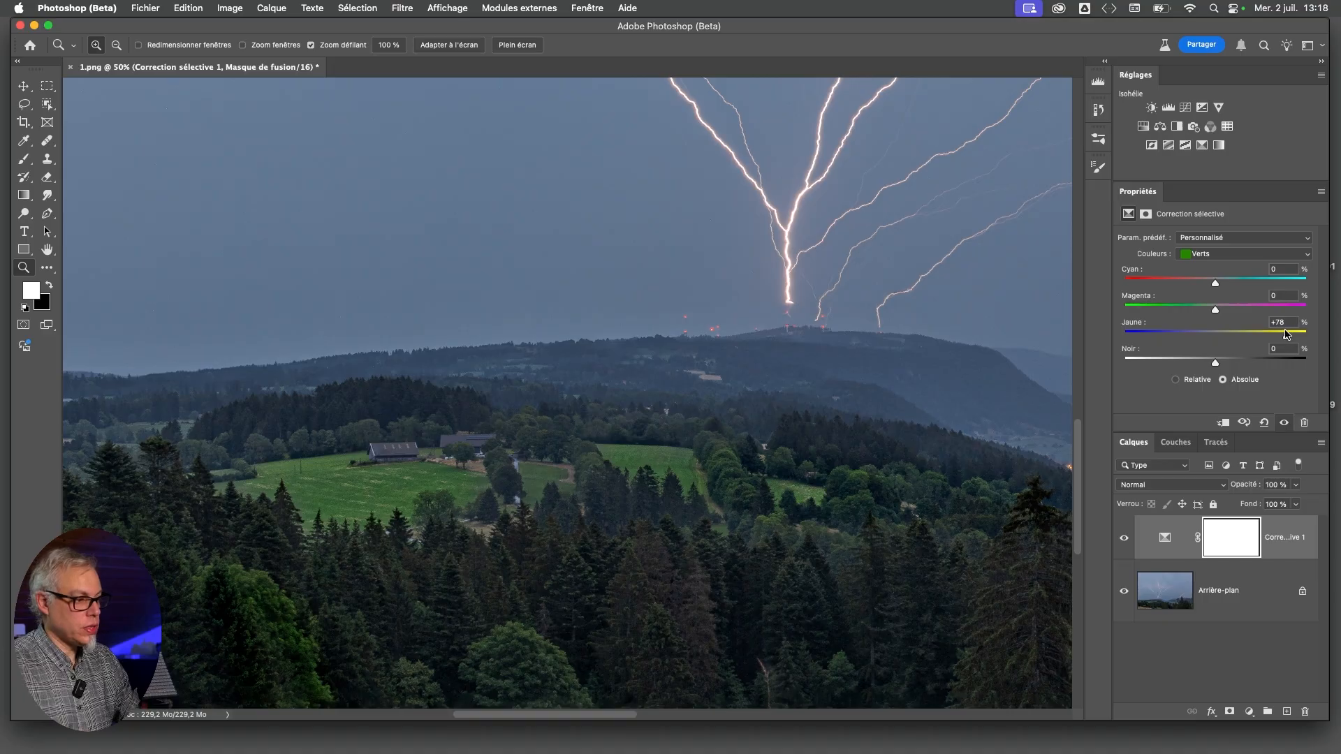
left_click_drag(1286, 339, 1145, 341)
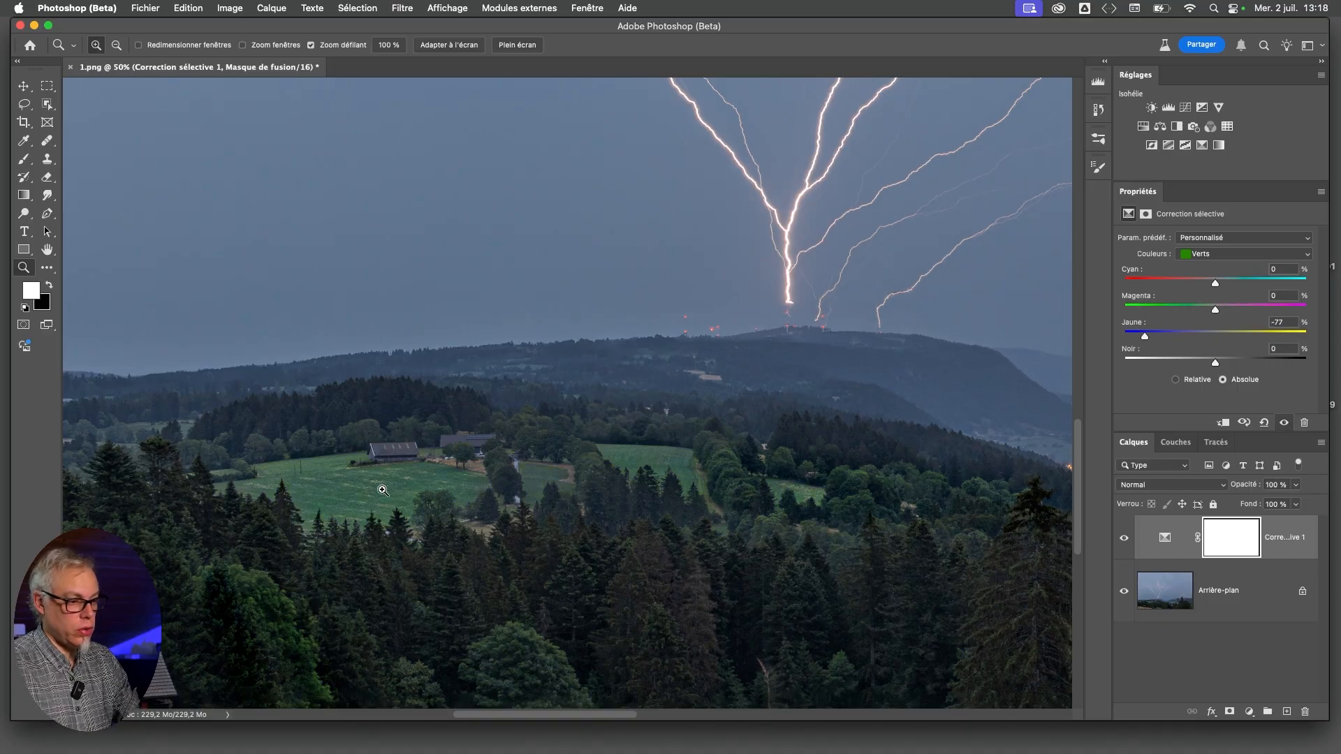
left_click(407, 486)
scroll(406, 486, "down", 1)
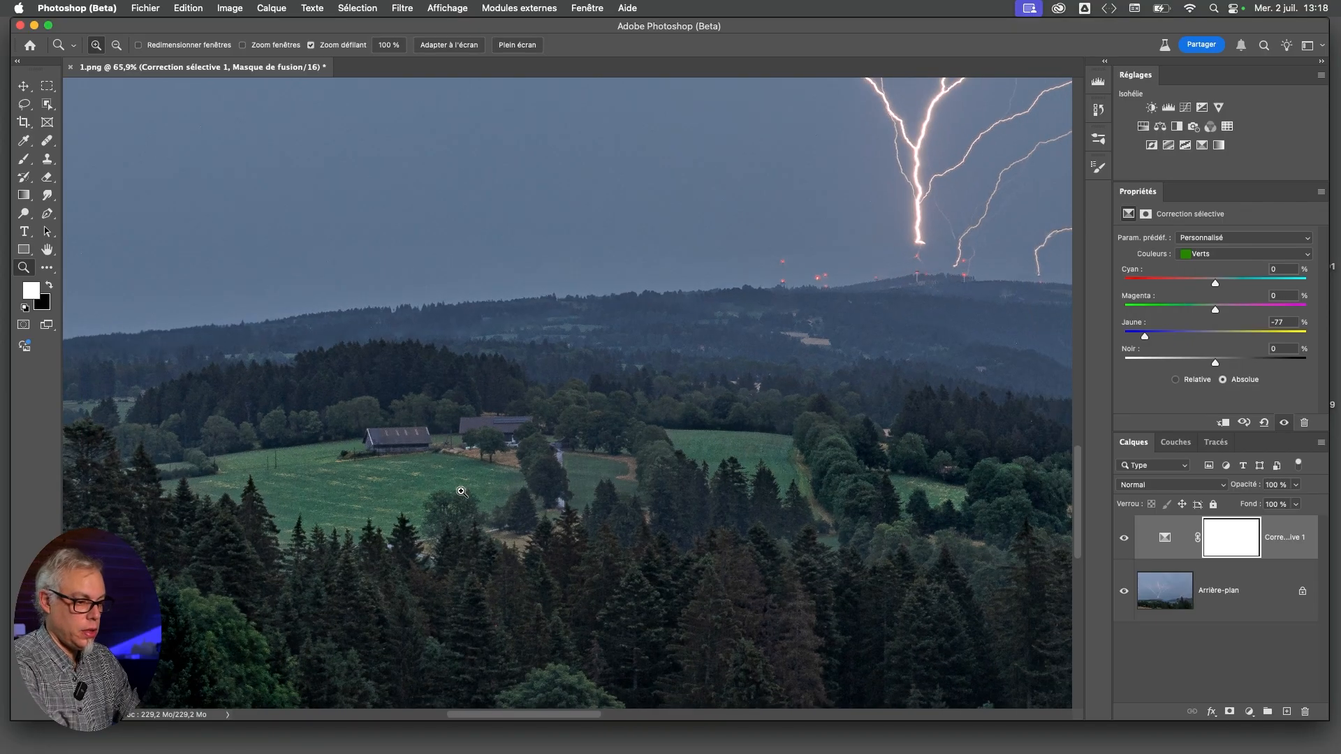
left_click_drag(426, 522, 507, 437)
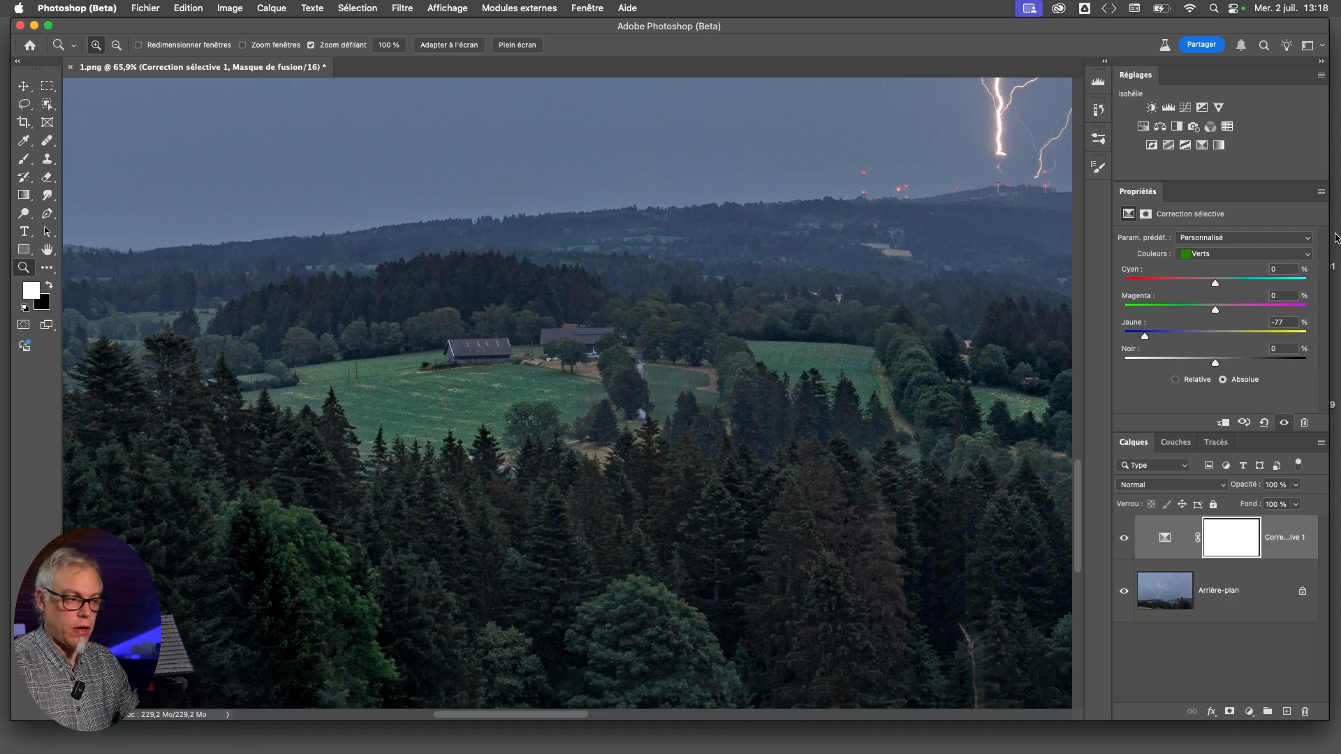
Set the greens' yellow to +93 %, then try magenta at +54 % and set it to -53 %.
left_click_drag(1146, 337, 1301, 340)
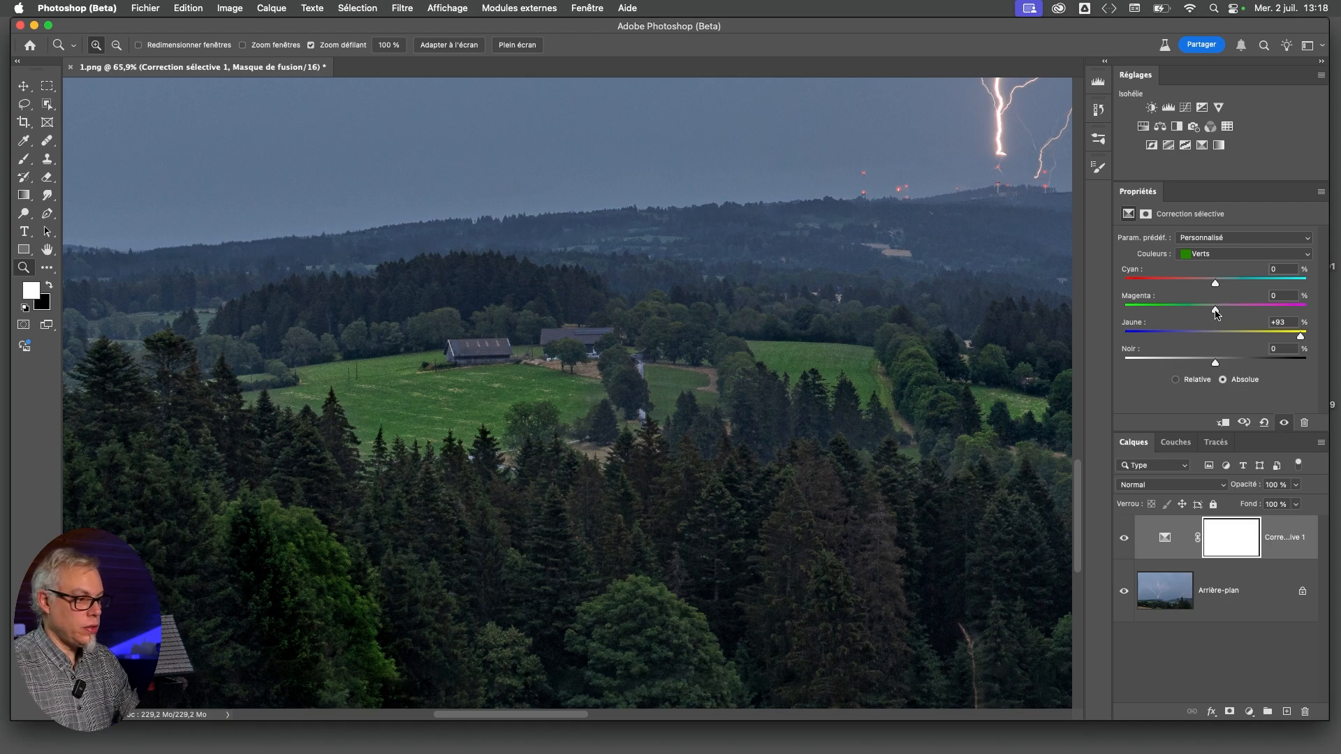
left_click_drag(1219, 313, 1268, 311)
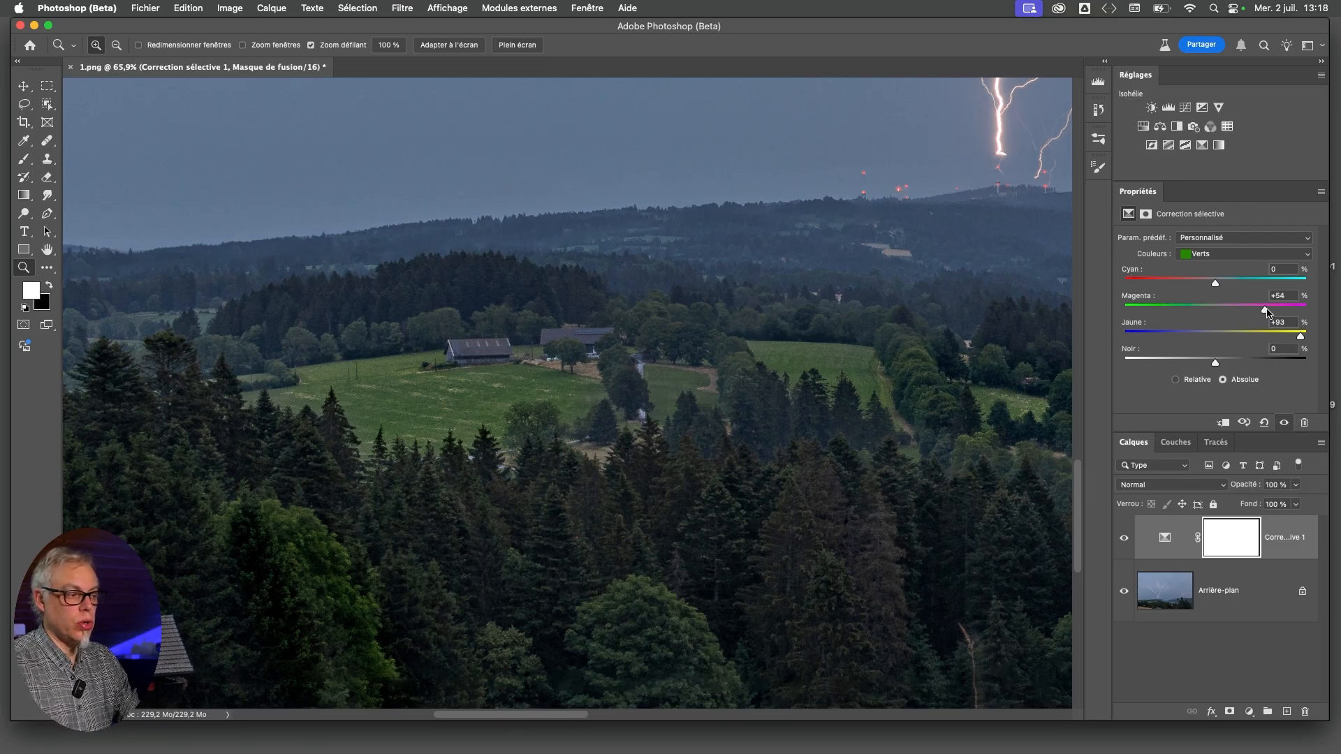
left_click_drag(1265, 311, 1167, 312)
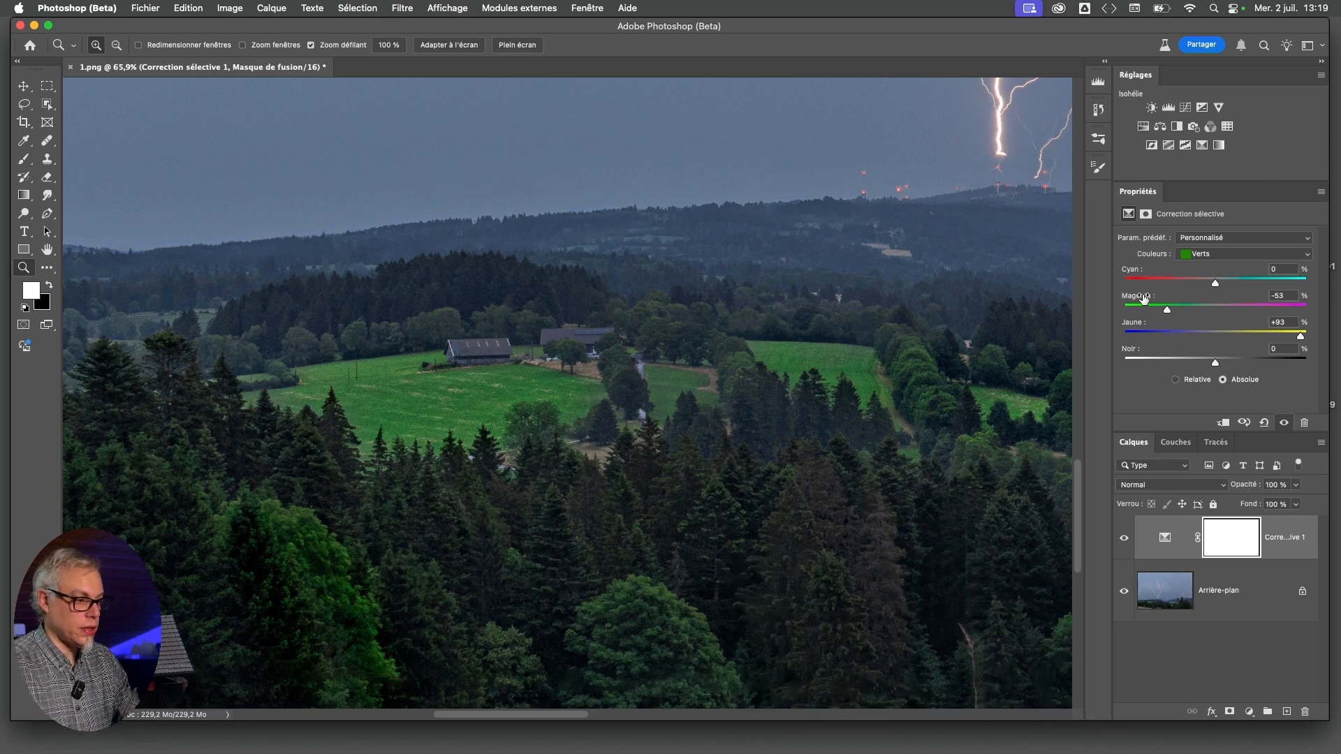
Switch to Photoshop 2025, open 2.png and add a Selective Color (Correction sélective) adjustment layer to it.
mouse_move(502, 749)
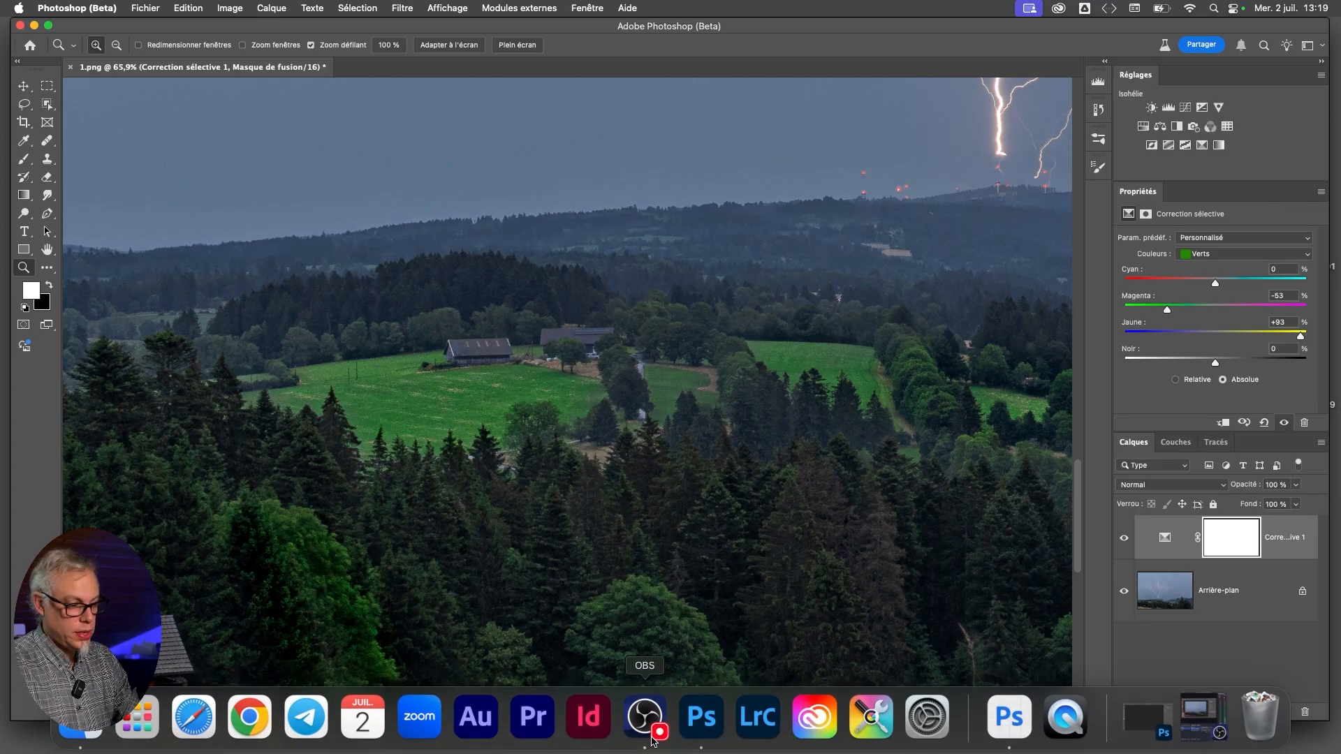
left_click(701, 719)
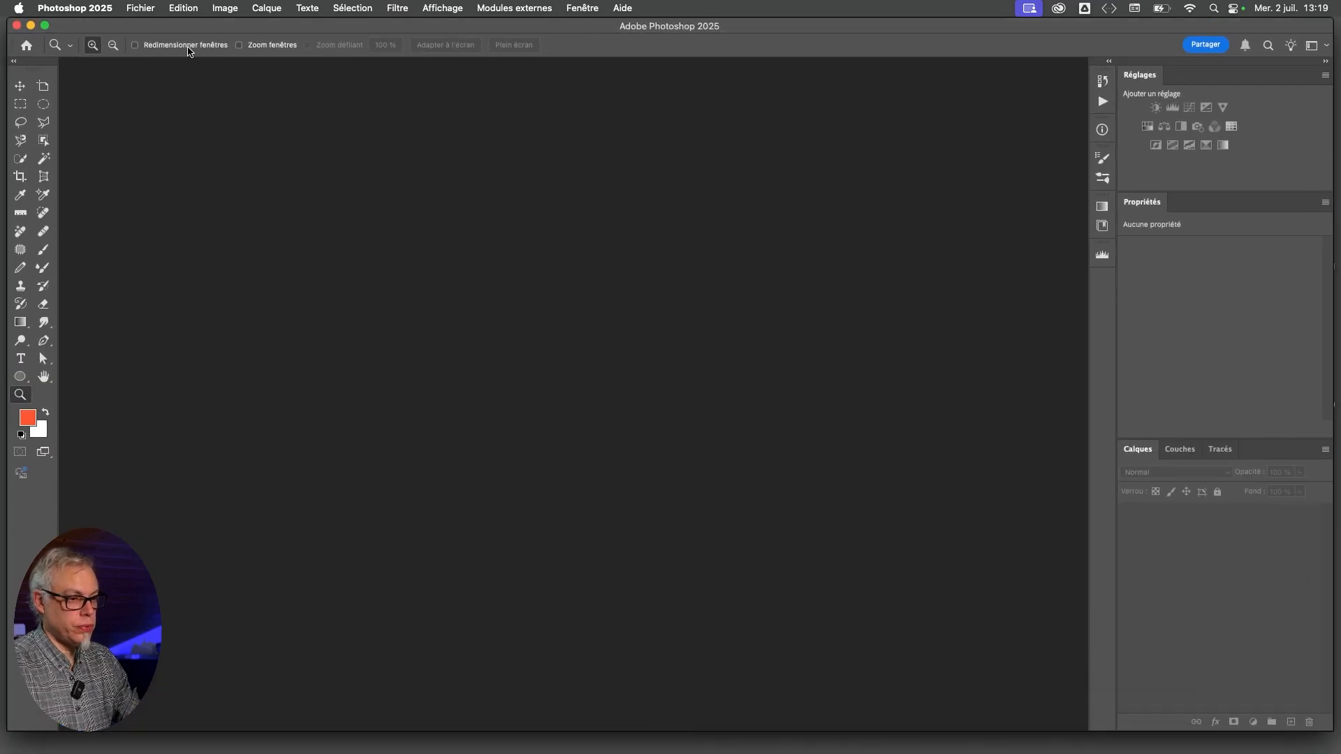
key("super+o")
double_click(624, 147)
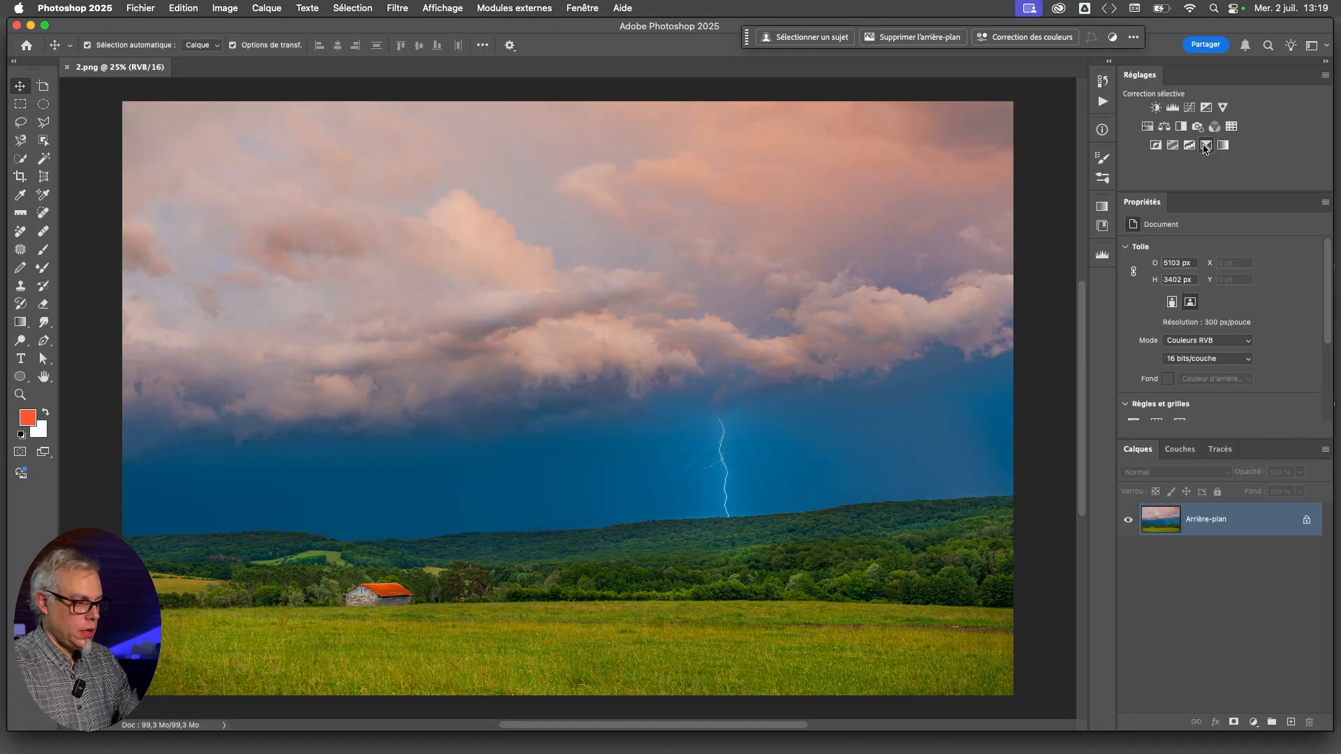
left_click(1206, 147)
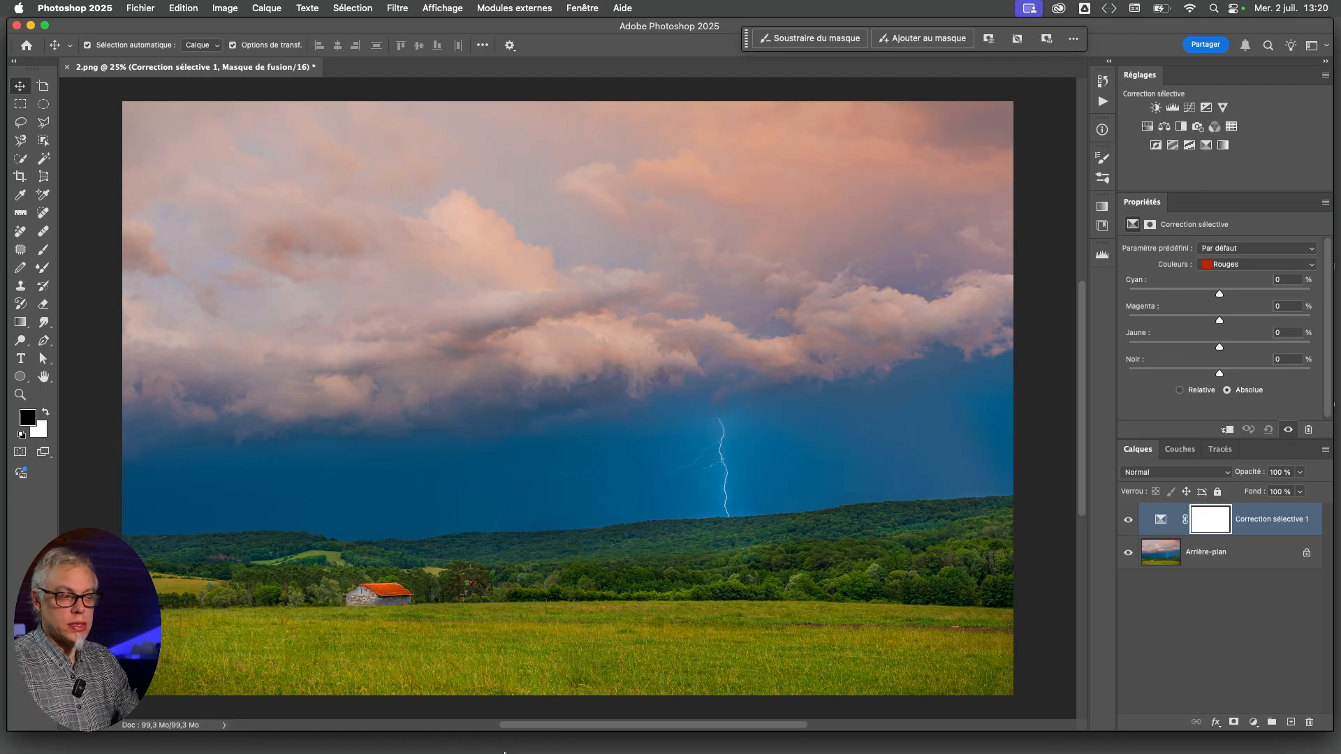
Switch to Photoshop (Beta) and back to Photoshop 2025 to compare their Selective Color sliders.
mouse_move(504, 749)
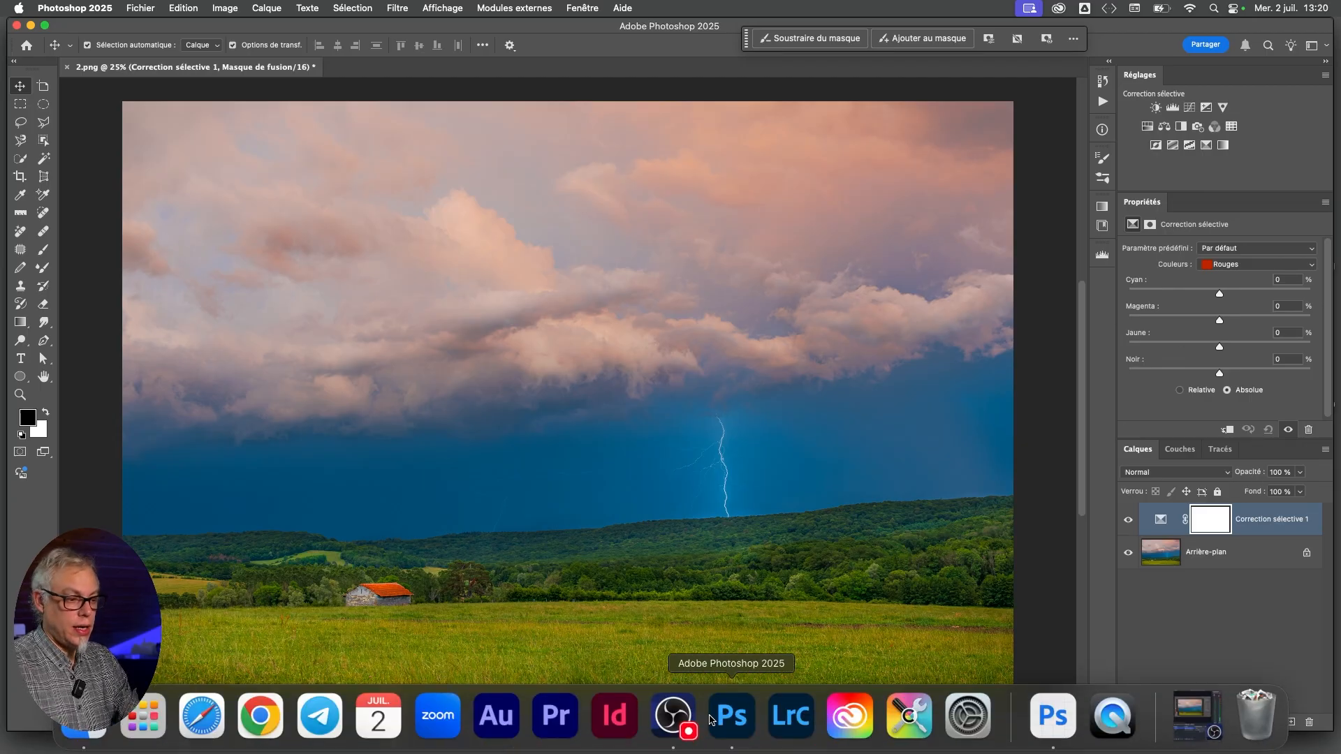
left_click(1053, 716)
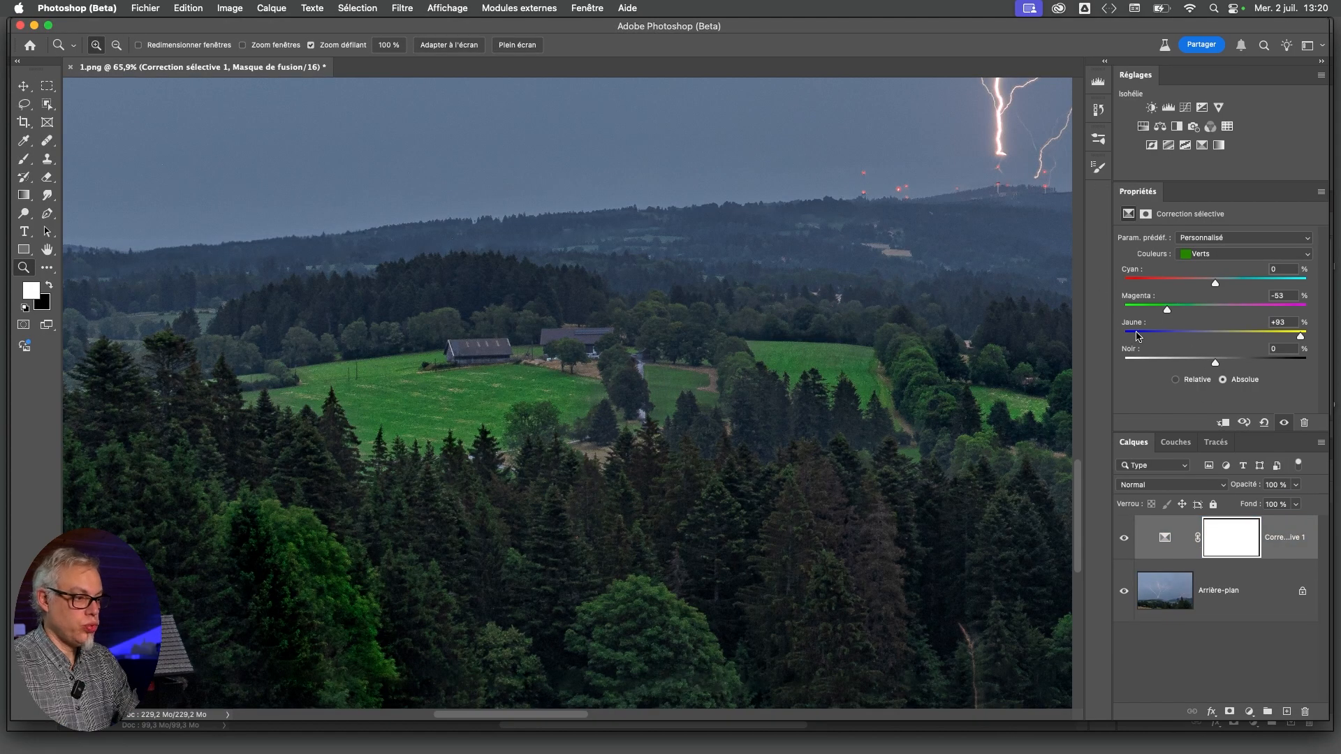
mouse_move(971, 735)
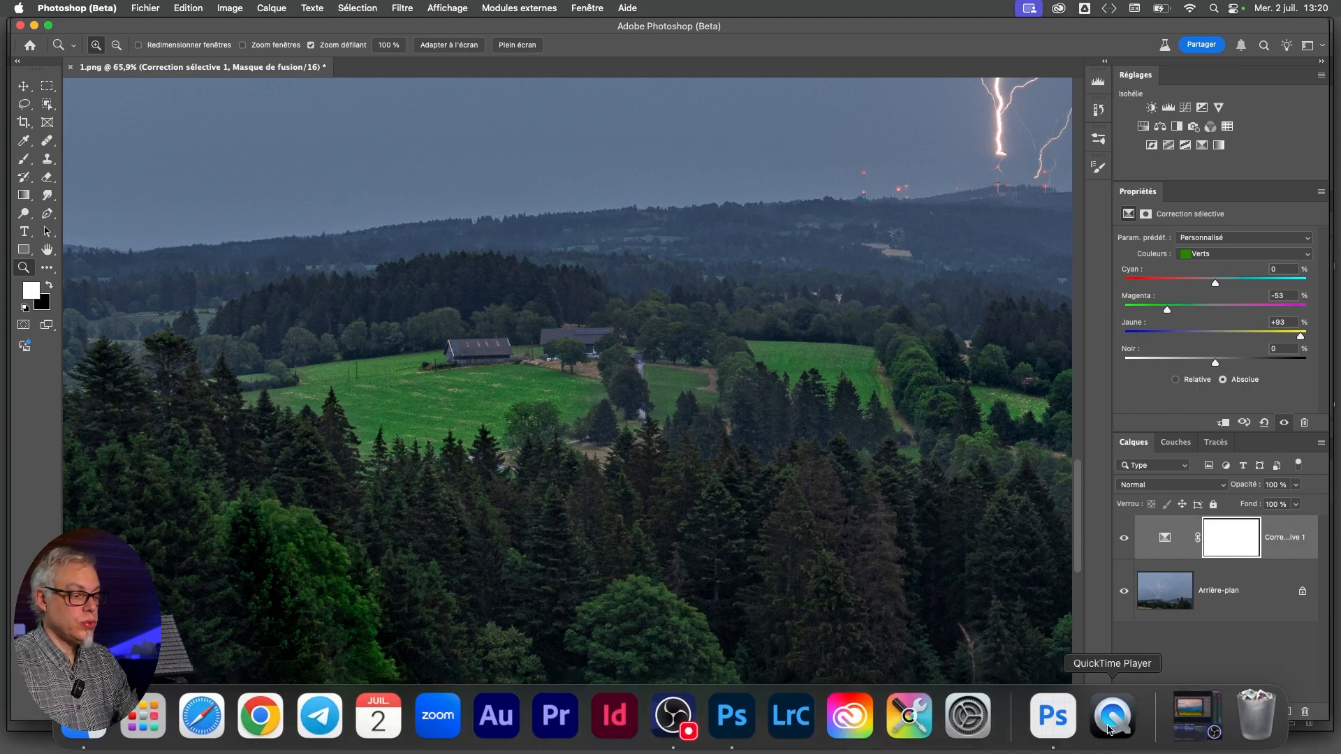
left_click(732, 716)
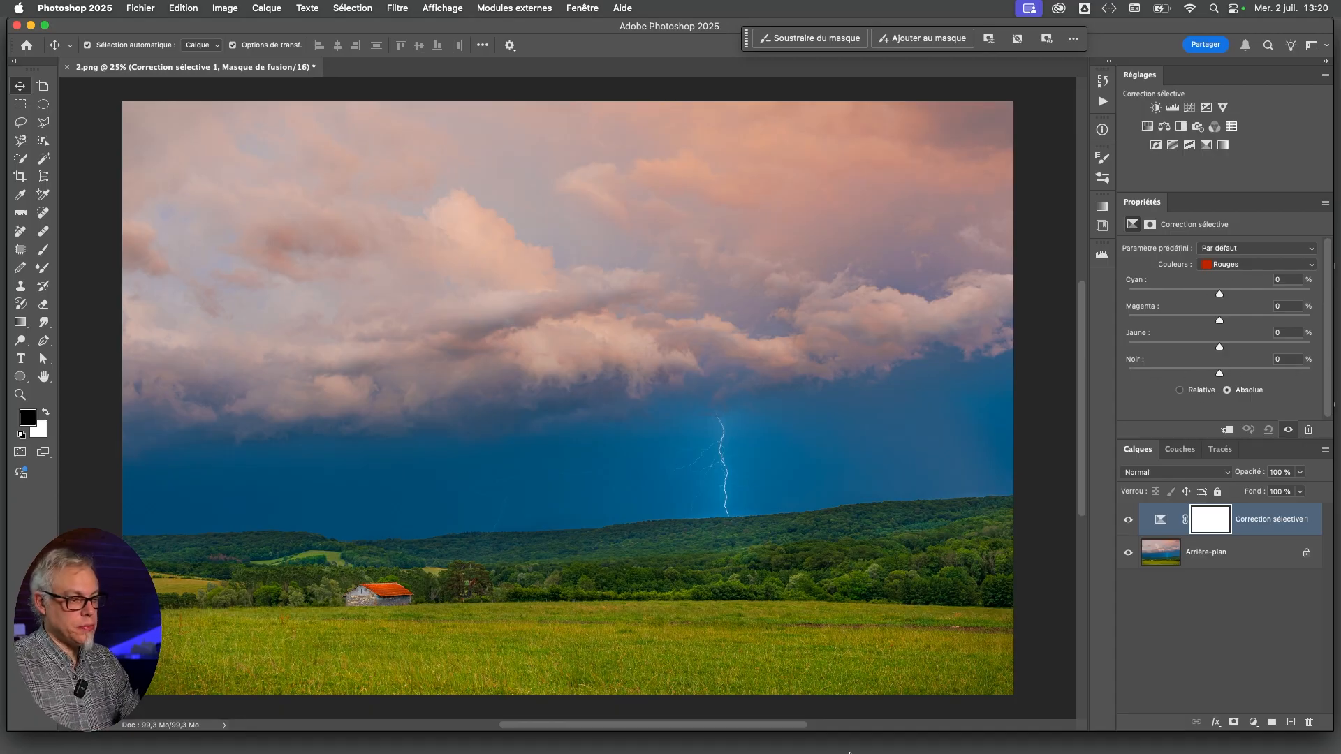
Switch back to Photoshop (Beta) and undo the greens' magenta adjustment.
mouse_move(794, 730)
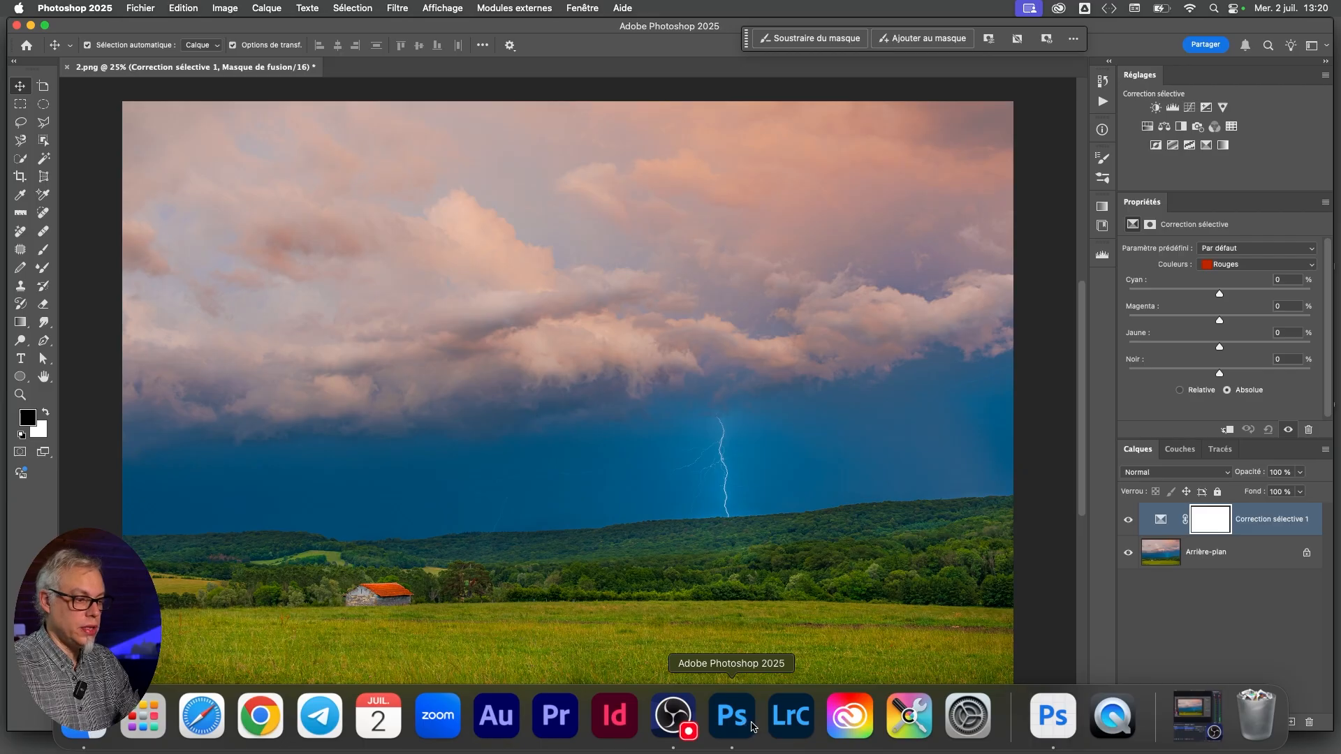
left_click(1052, 716)
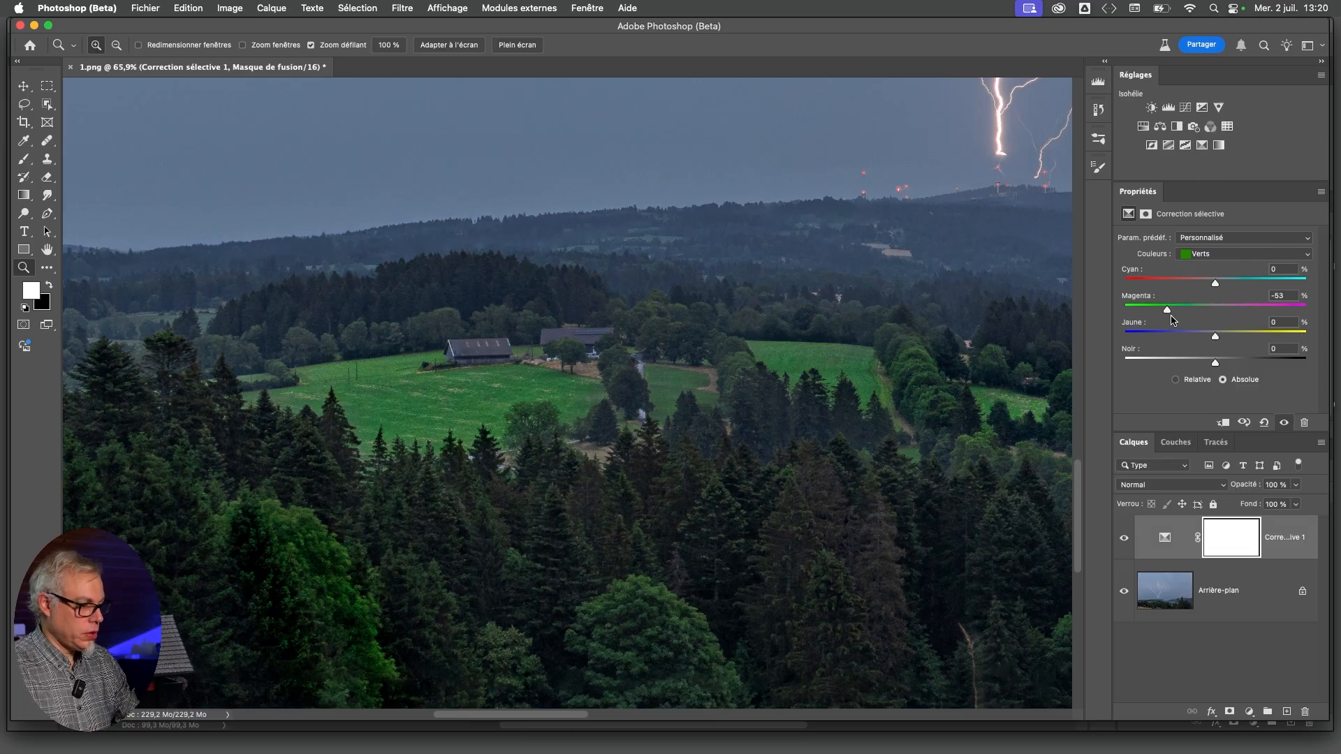
key("super+z")
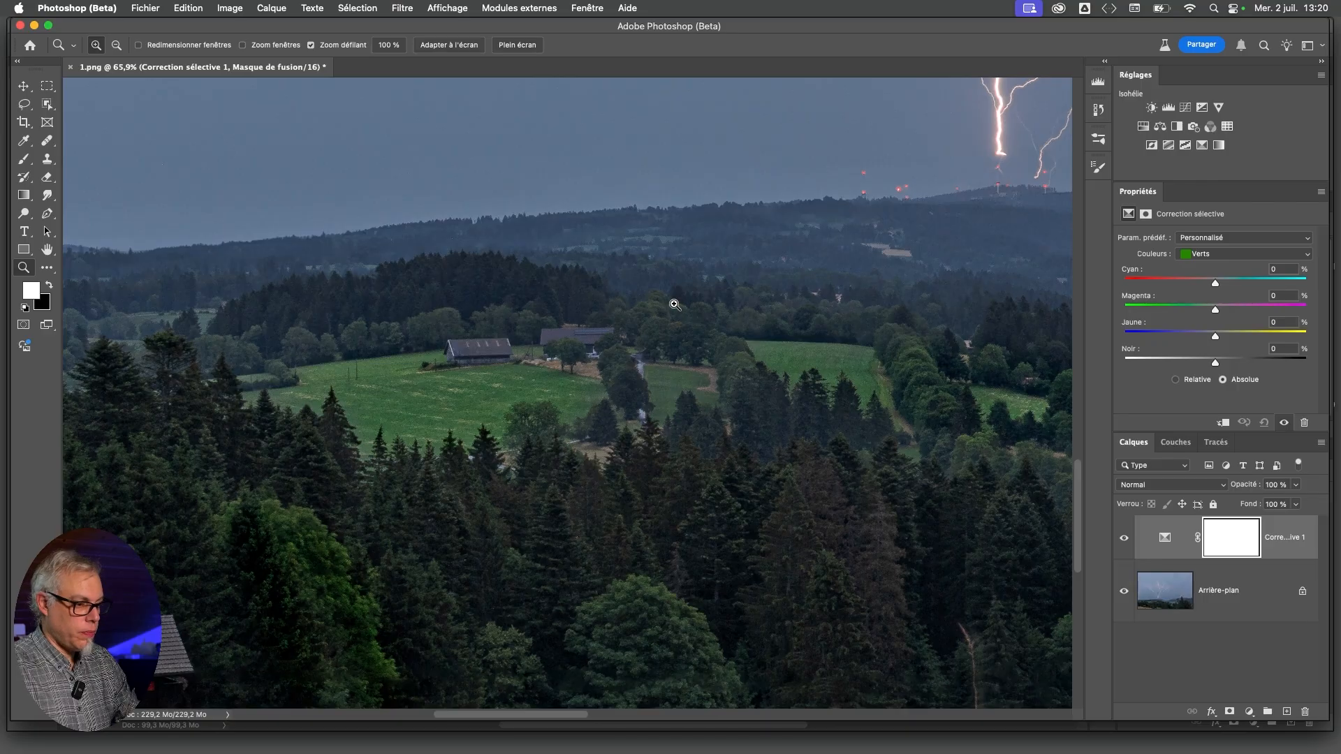
left_click_drag(672, 305, 311, 575)
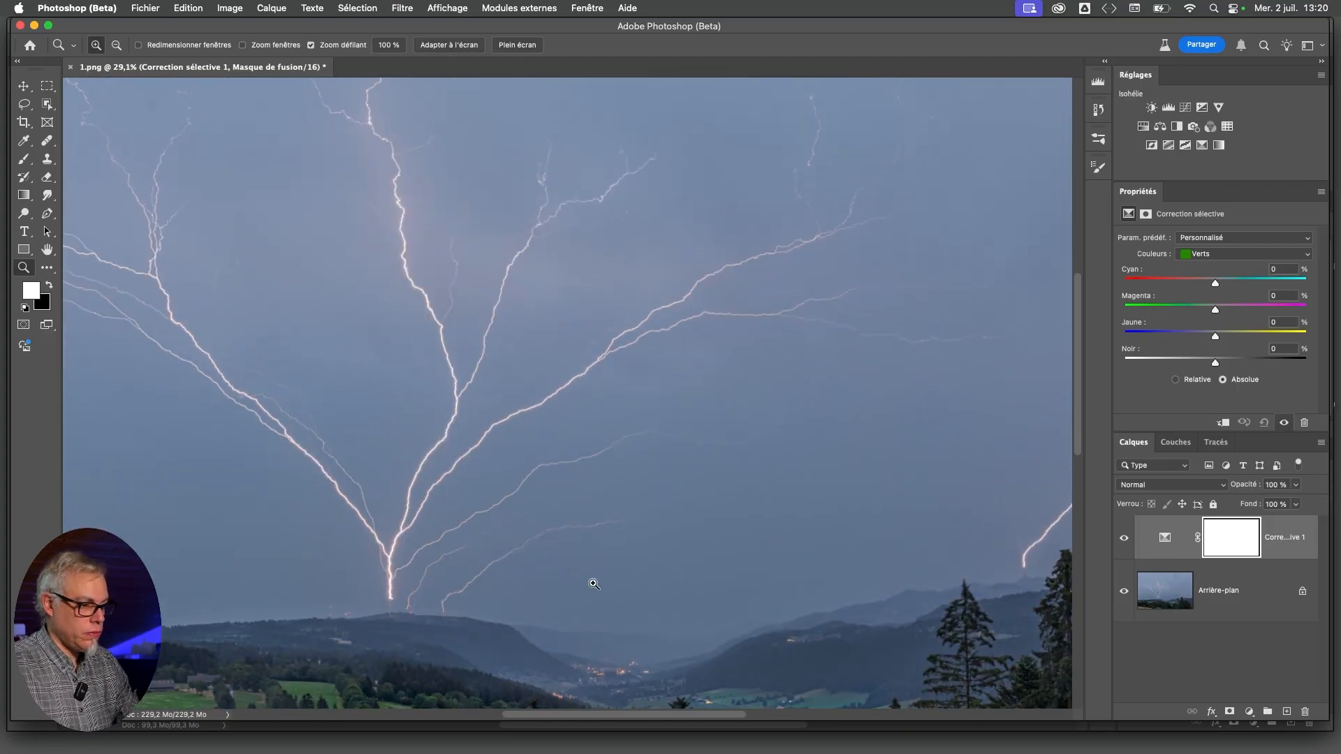
Target the blues (Bleus) and try yellow (Jaune) at -67 %, then try shifting their cyan.
left_click(1199, 261)
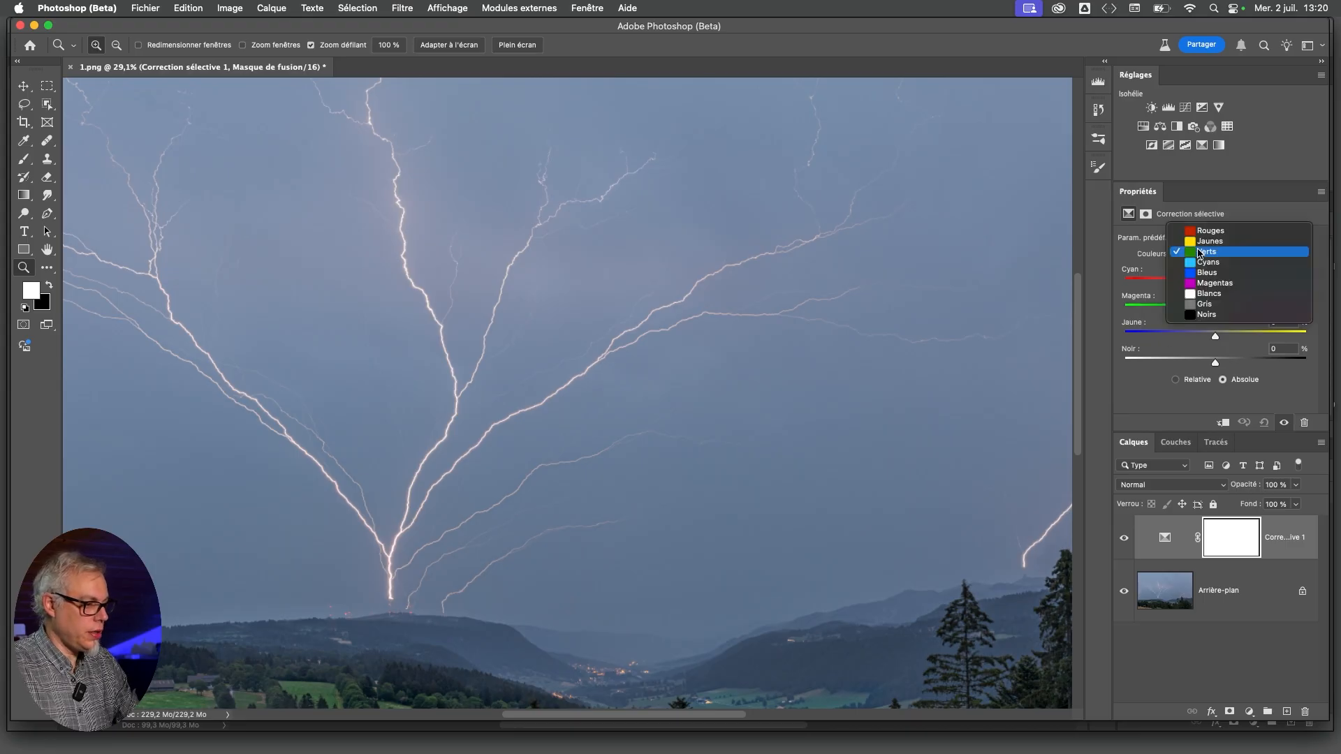
left_click(1197, 273)
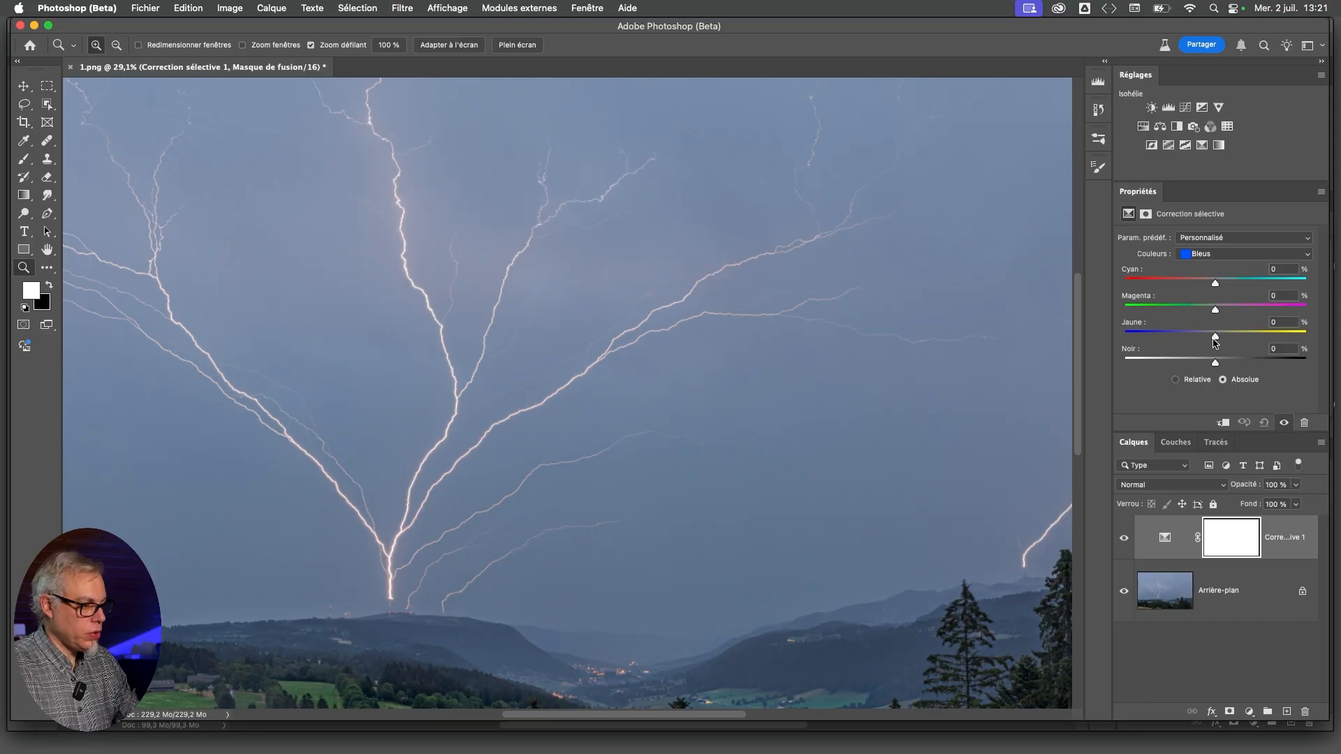
left_click_drag(1216, 340, 1159, 339)
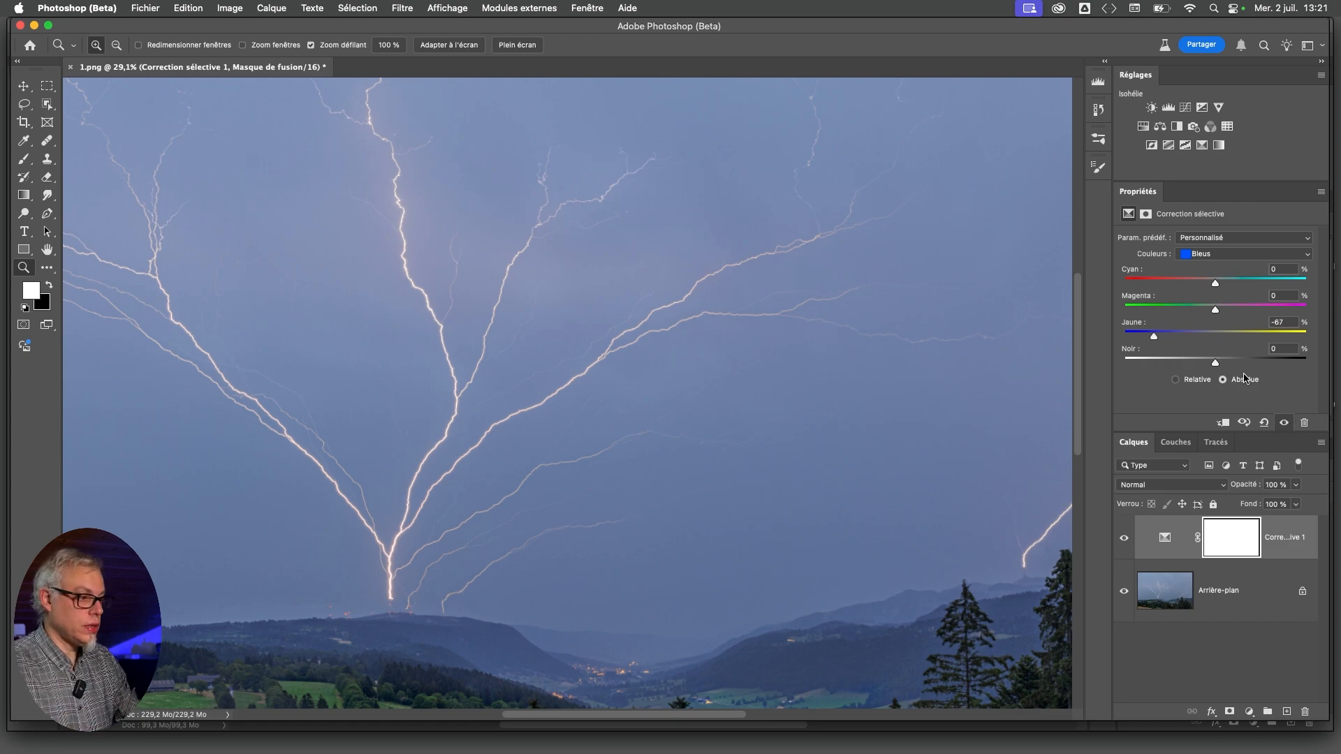
left_click_drag(1216, 284, 1255, 313)
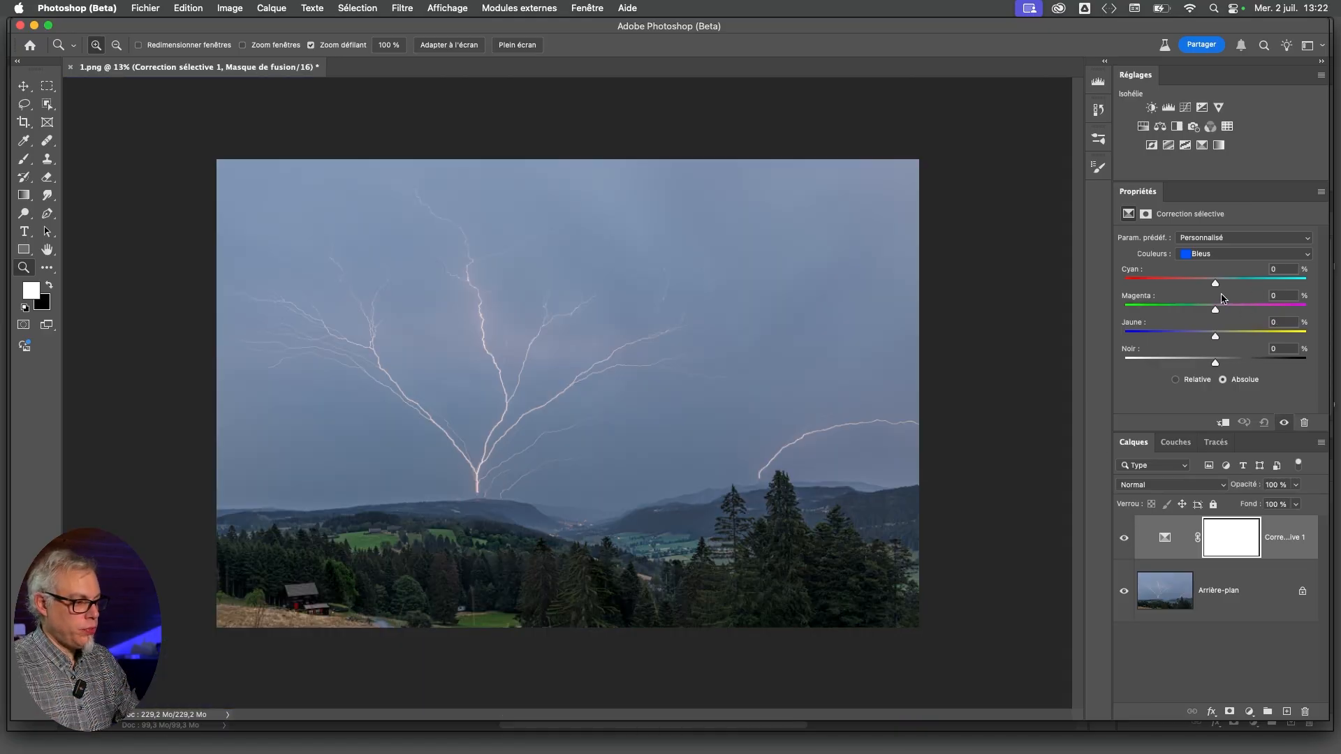
Try the blues' magenta at +70 % and at -44 %, then undo the magenta adjustment.
left_click_drag(1217, 314, 1283, 318)
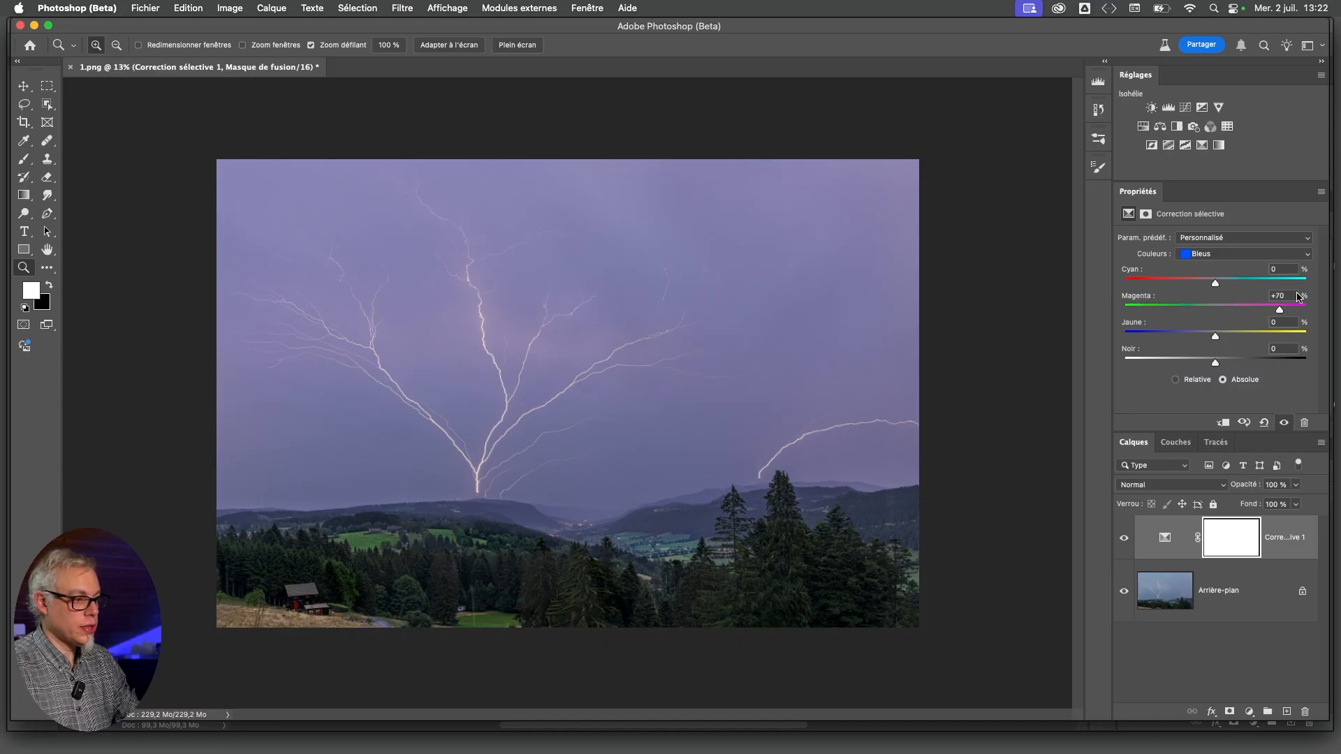
left_click(1177, 311)
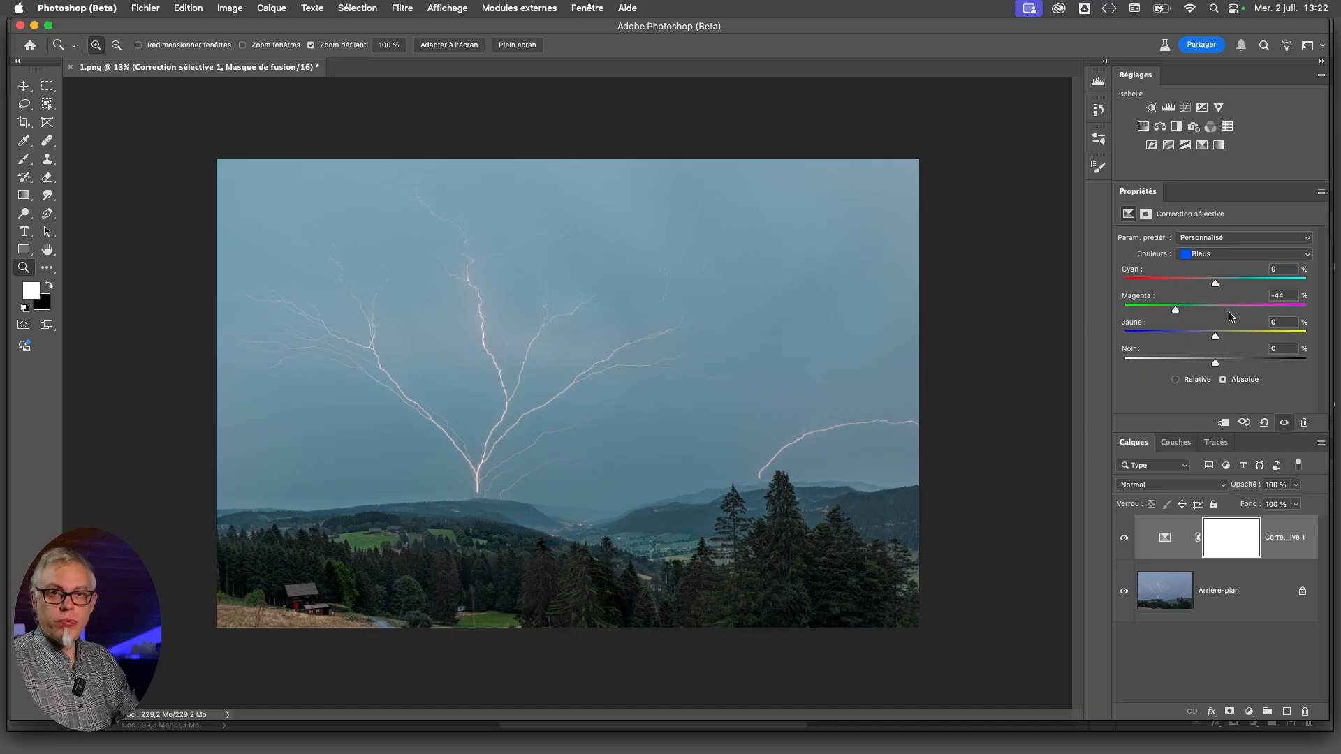
key("super+z")
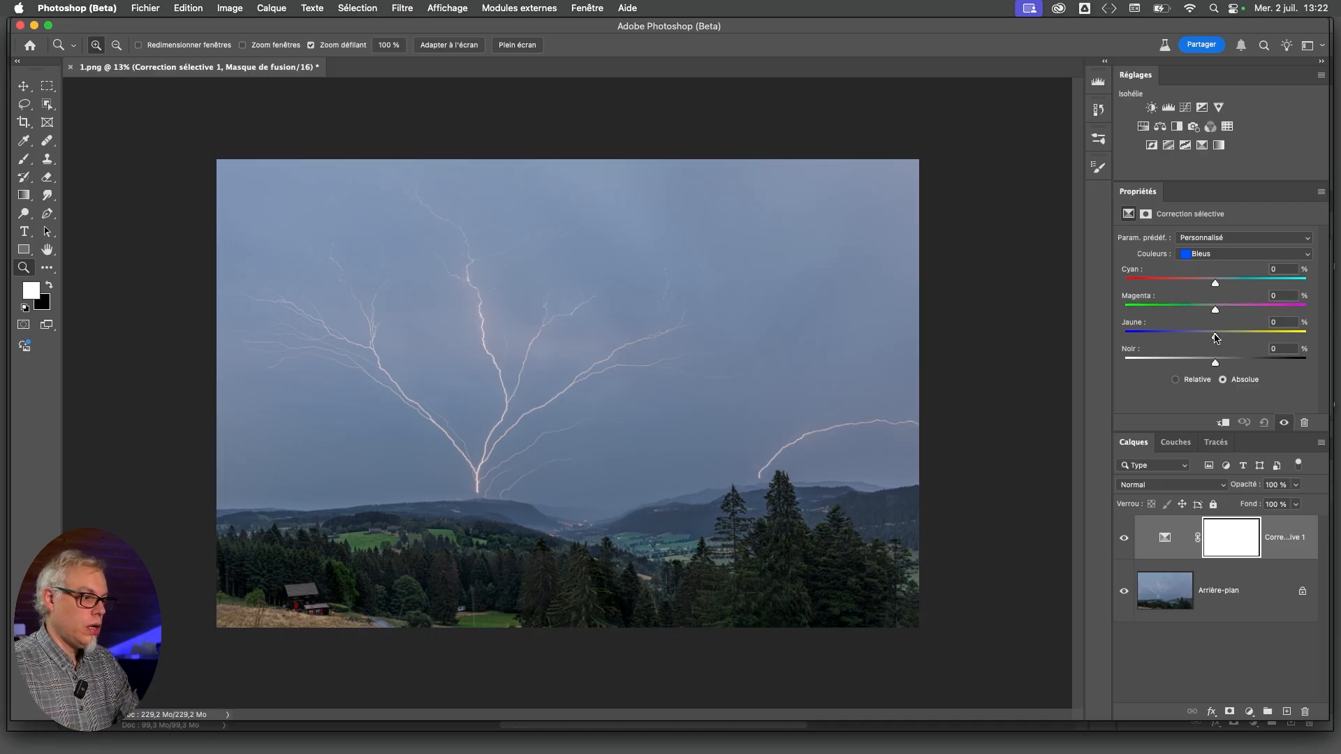
Select the Selective Color layer's adjustment instead of its mask and target the reds (Rouges).
left_click(1173, 540)
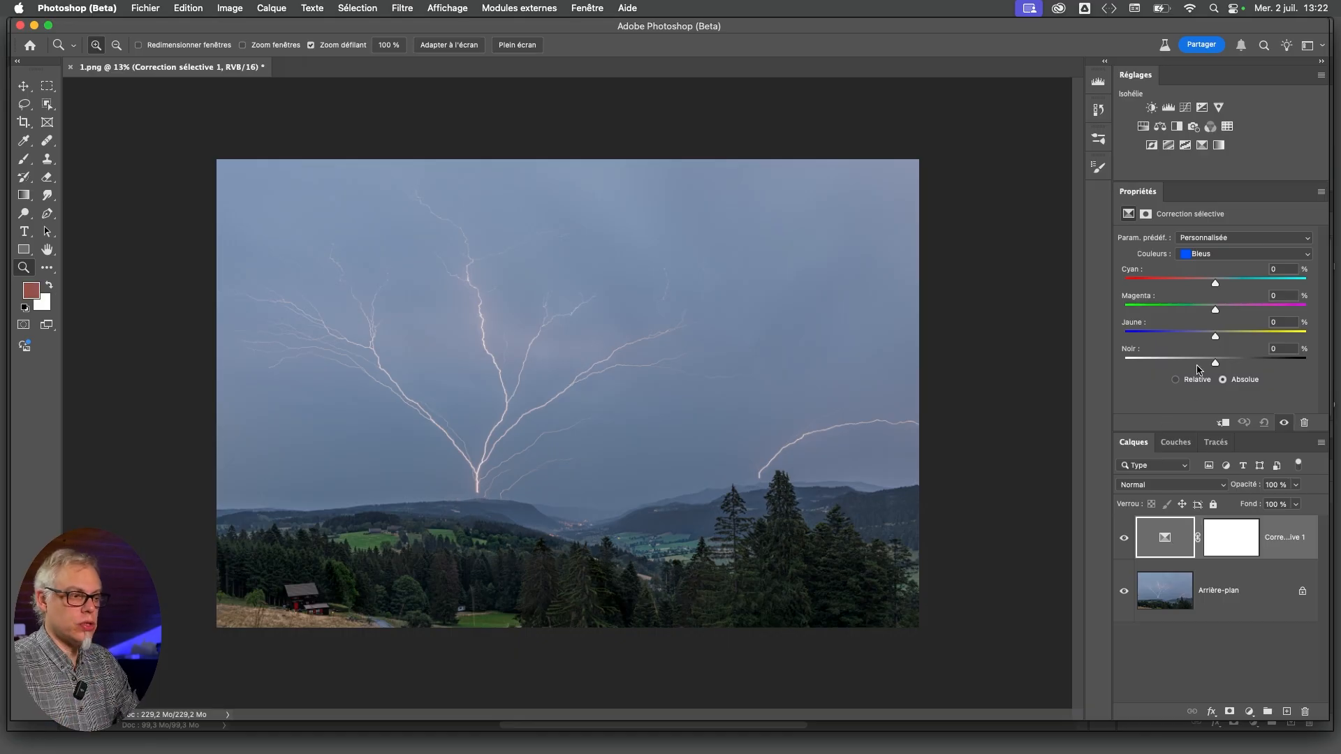
left_click(1201, 255)
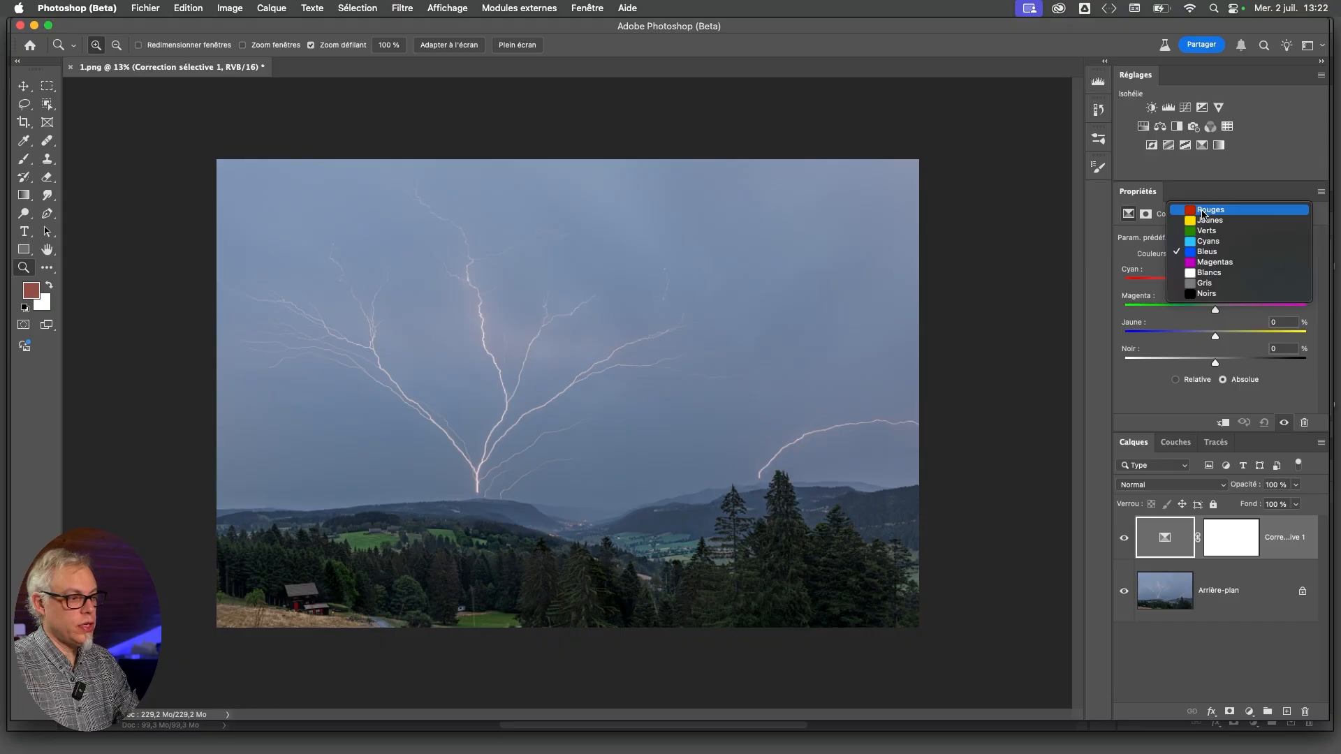
left_click(1204, 211)
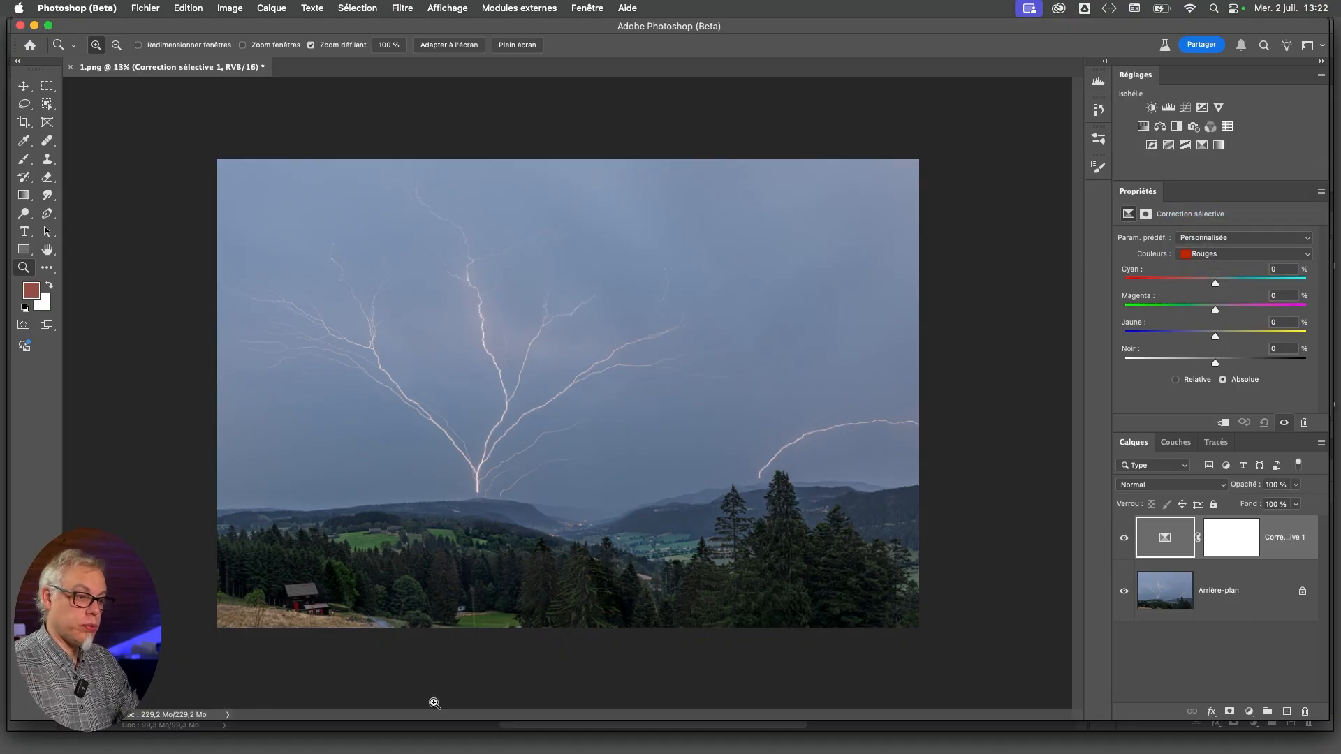
Switch to Photoshop 2025 and, for the reds (Rouges) of 2.png, set yellow to +31 %, cyan to -38 % and magenta to +7 %.
mouse_move(450, 752)
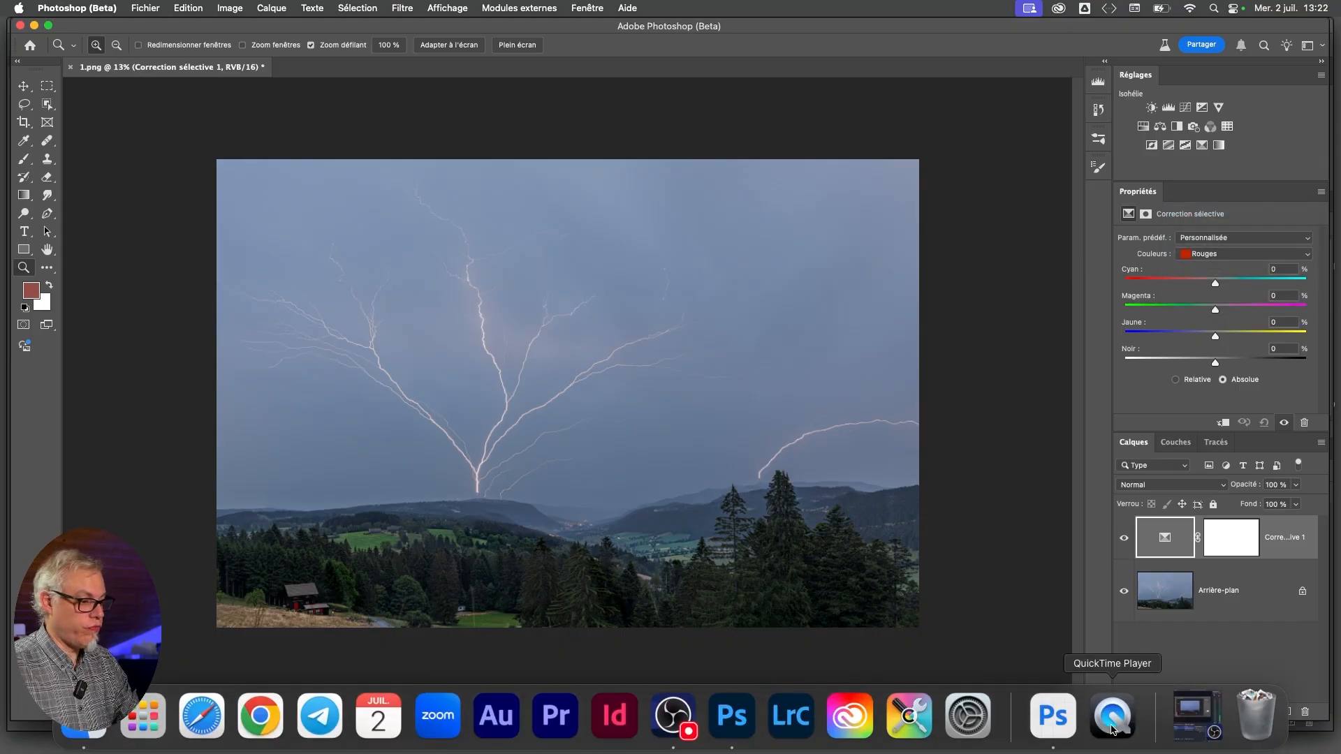
left_click(732, 715)
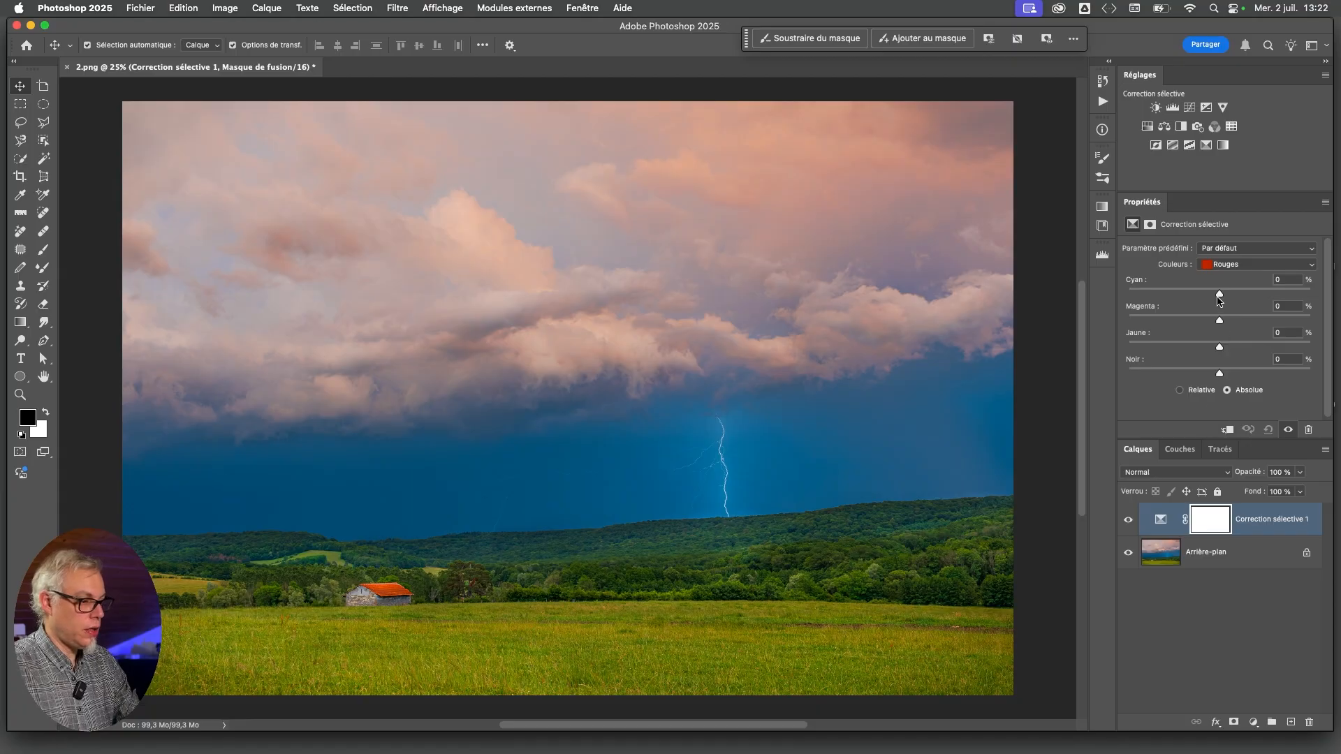
left_click(1224, 264)
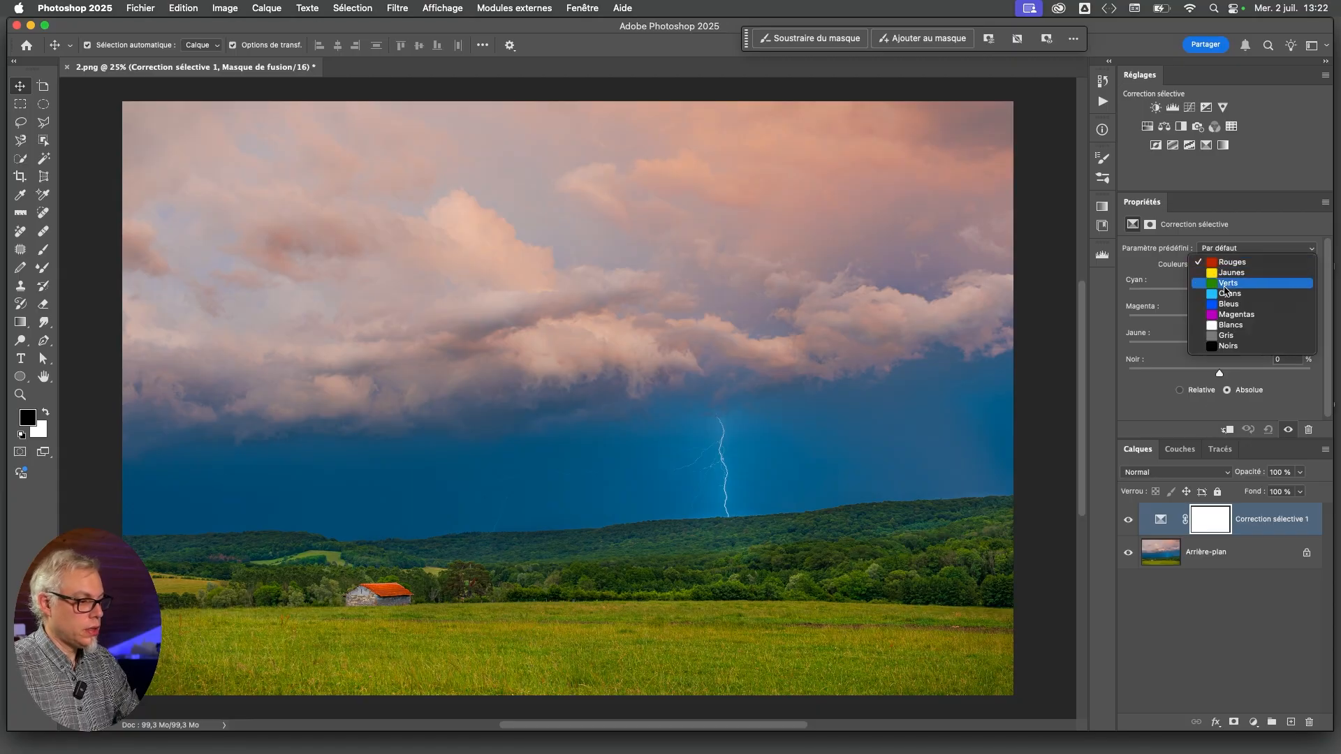
left_click(1226, 265)
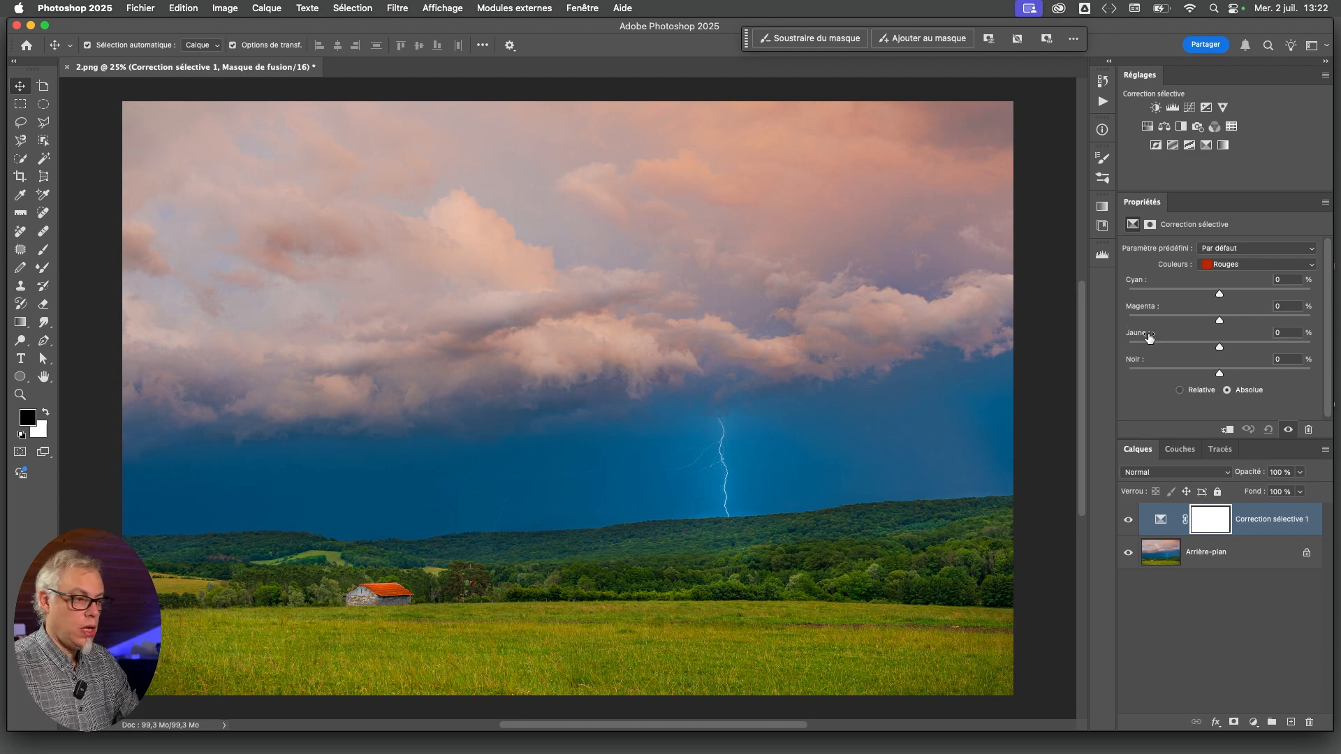
left_click_drag(1221, 348, 1248, 347)
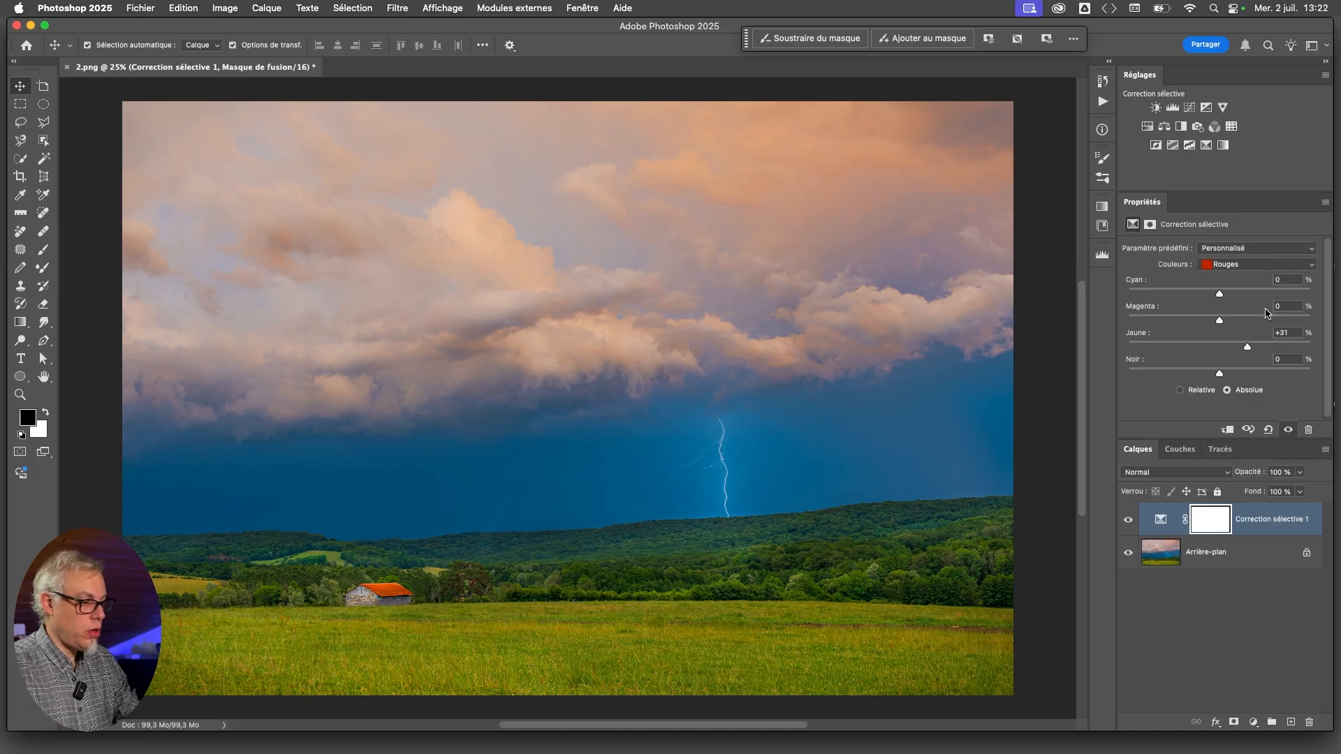
left_click_drag(1219, 294, 1192, 299)
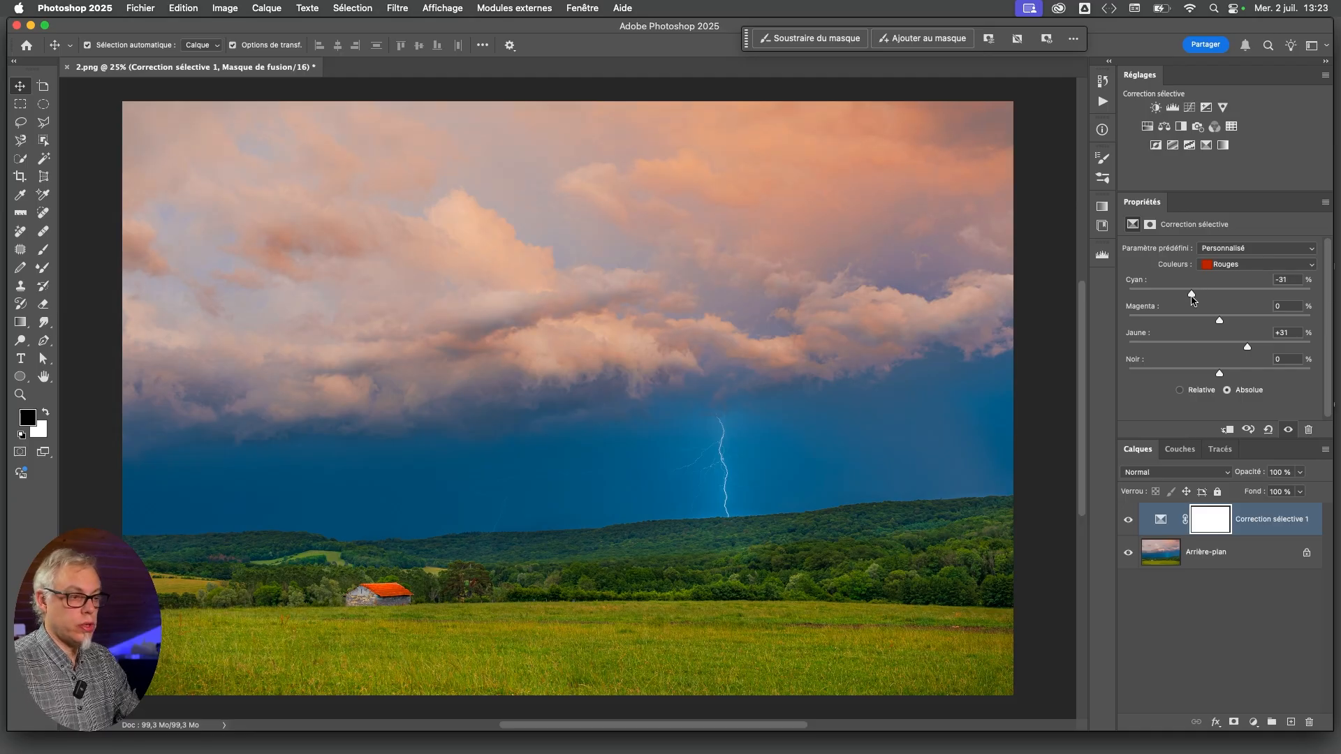
left_click_drag(1191, 295, 1226, 322)
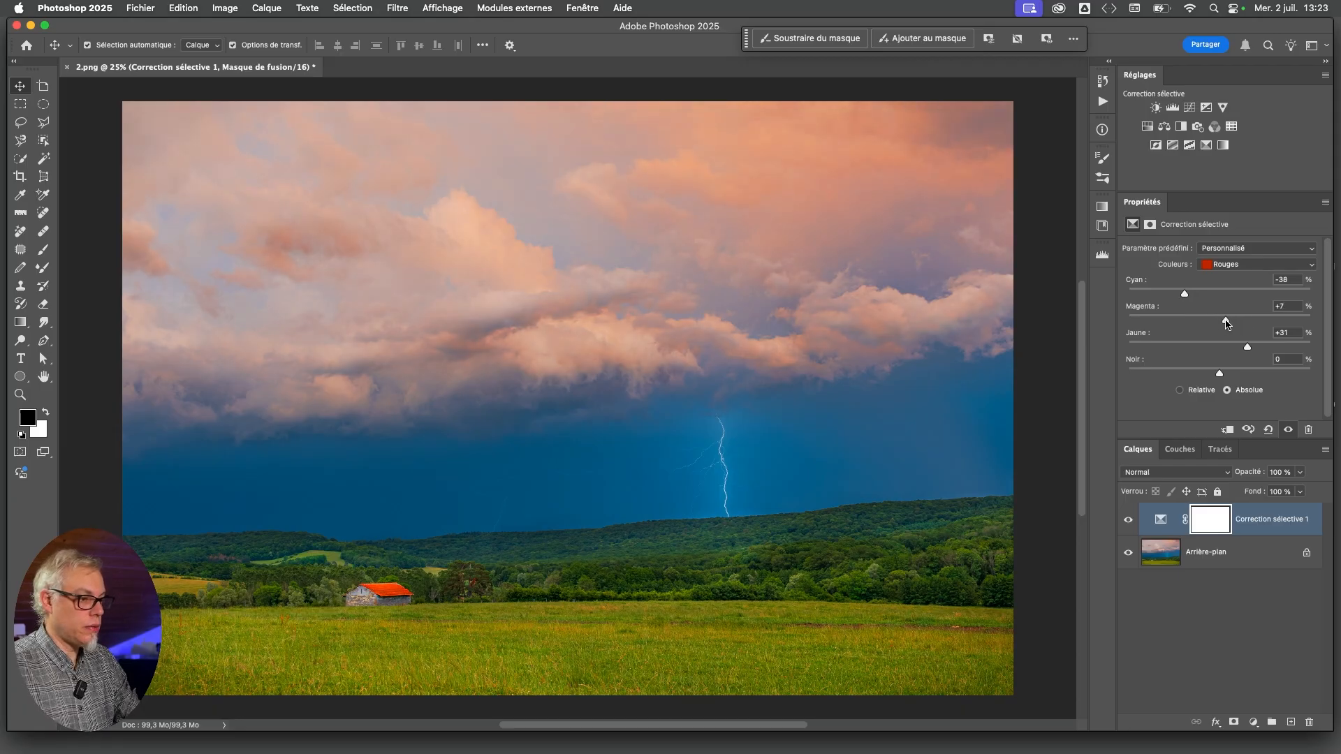
Toggle the Selective Color layer's visibility repeatedly to compare the clouds before and after, leaving it visible.
left_click(1130, 523)
left_click(1130, 522)
left_click(1128, 522)
left_click(1128, 523)
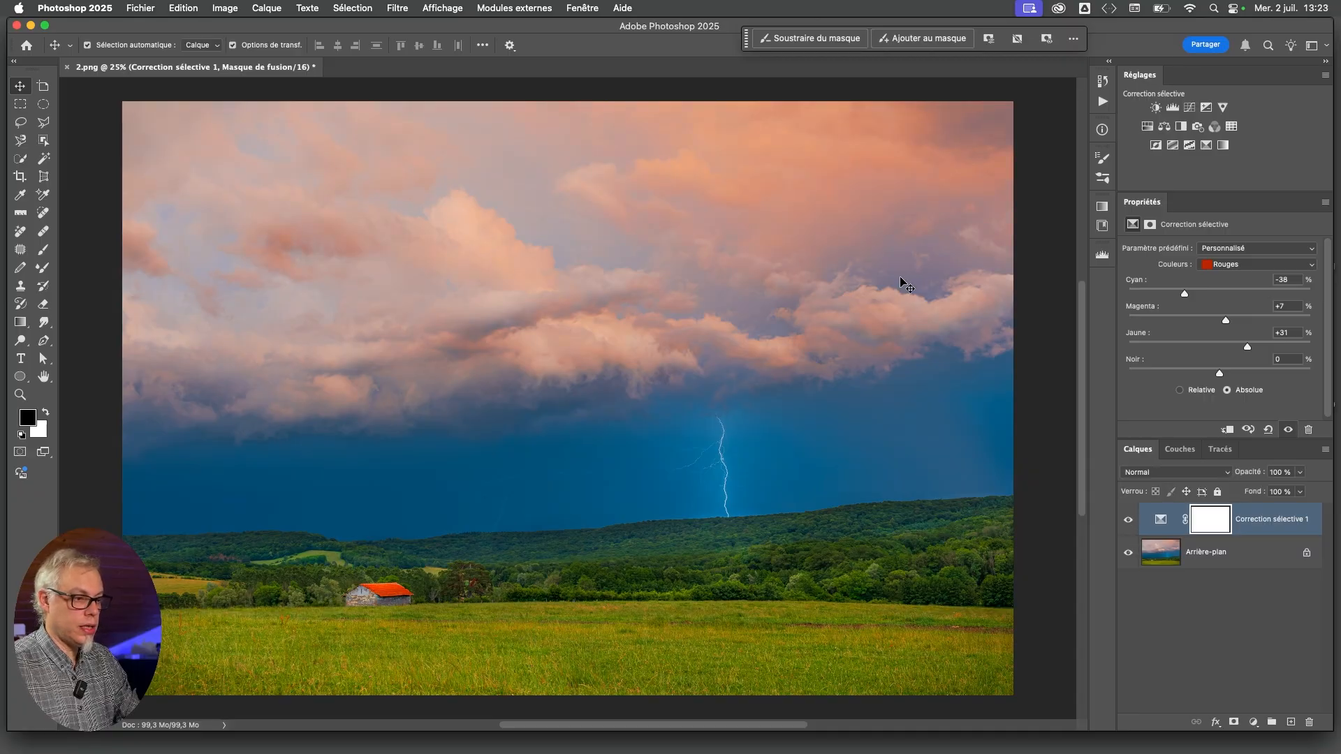
left_click(1131, 522)
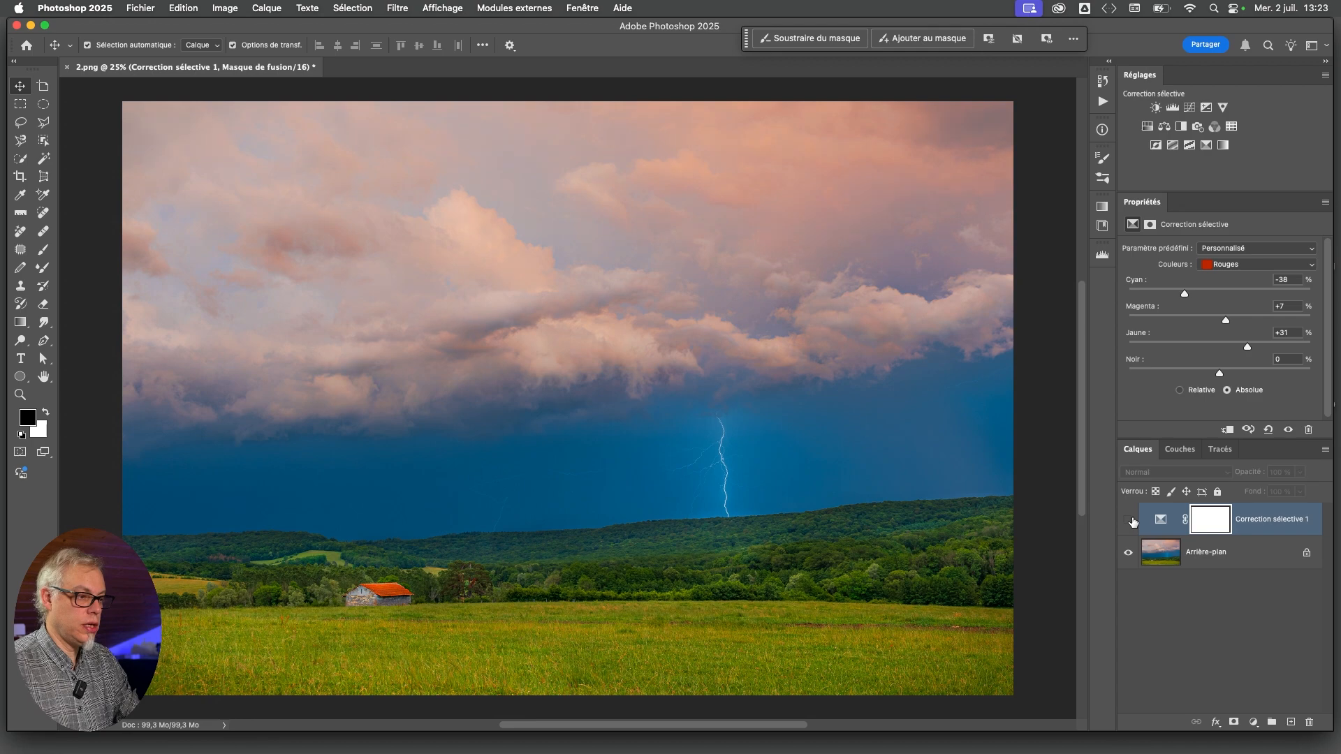
left_click(1131, 522)
left_click(1132, 524)
left_click(1133, 527)
left_click(1134, 529)
left_click(1131, 525)
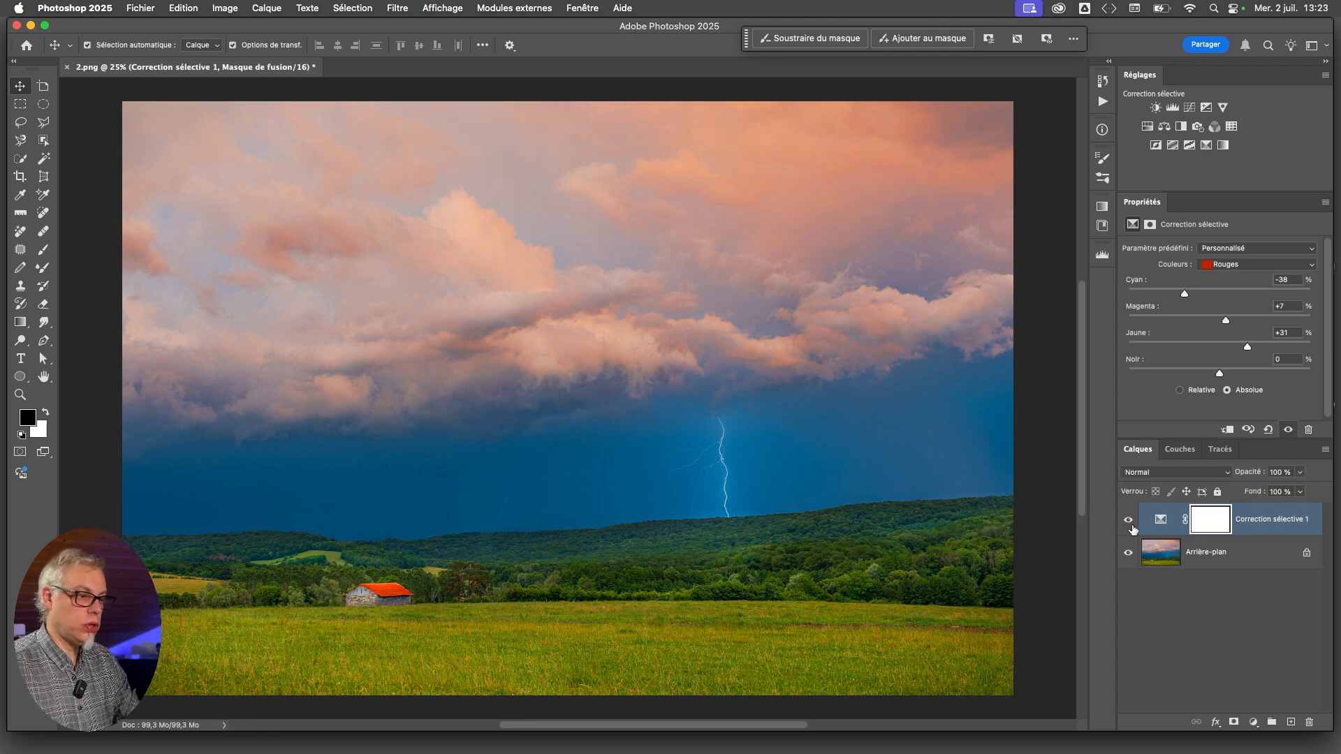
left_click(1227, 266)
left_click(1224, 266)
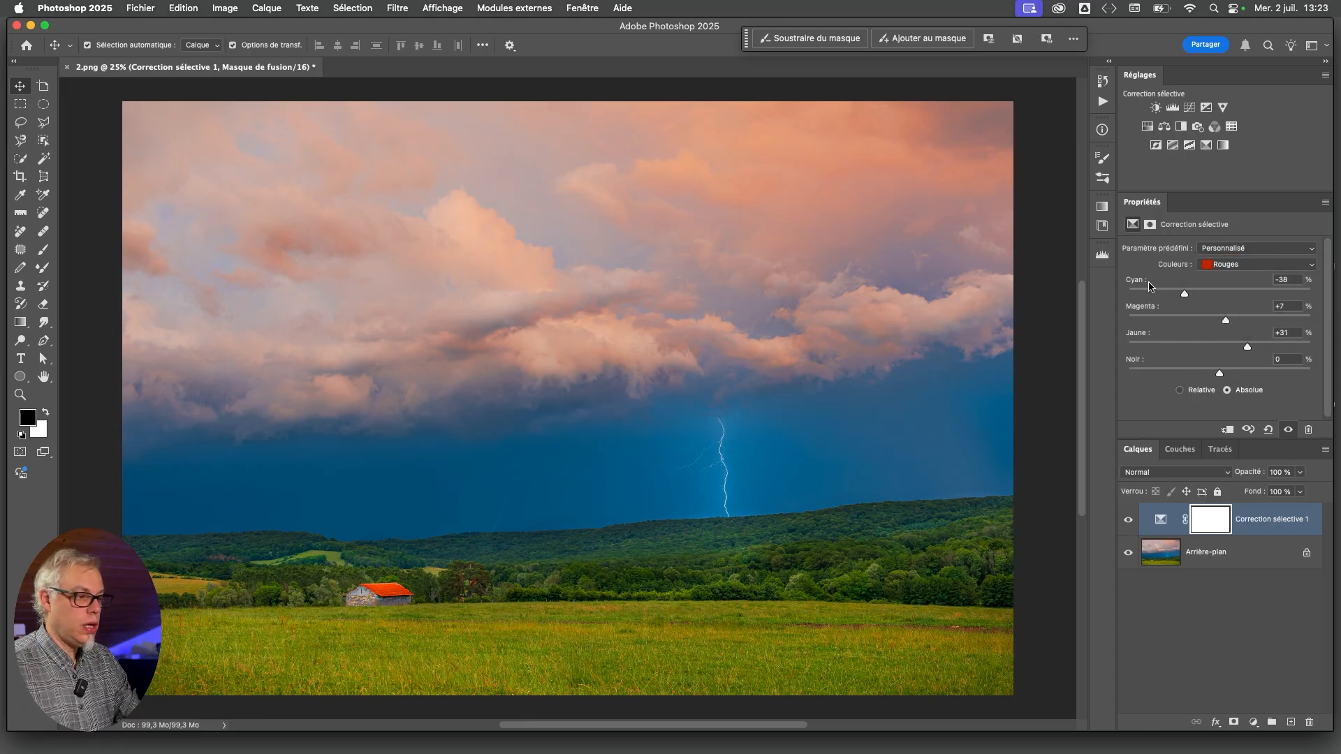